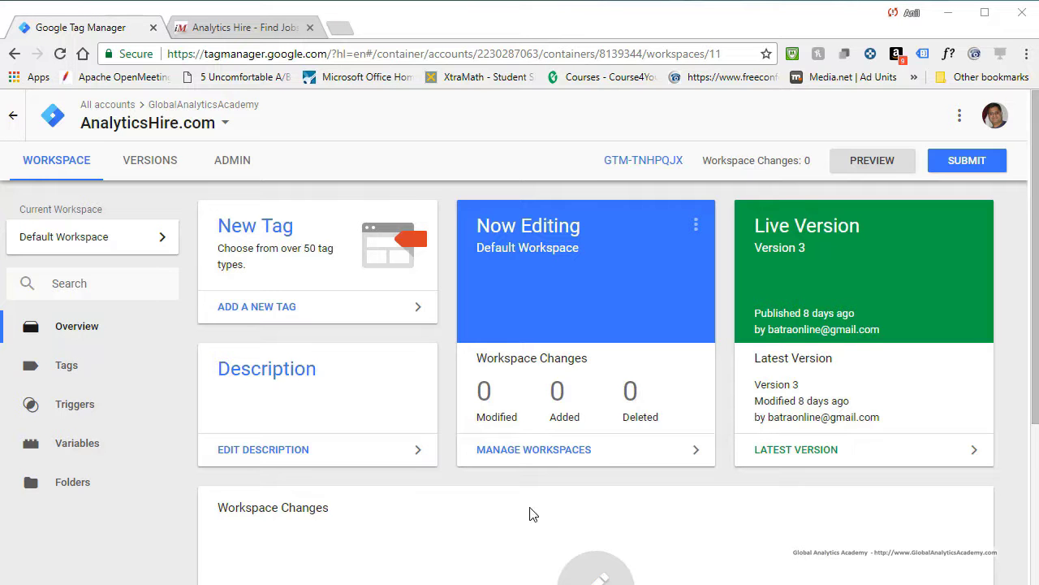
Create a new trigger named 'GA External Link Clicks Trigger' with type Click - Just Links
left_click(78, 411)
left_click(373, 380)
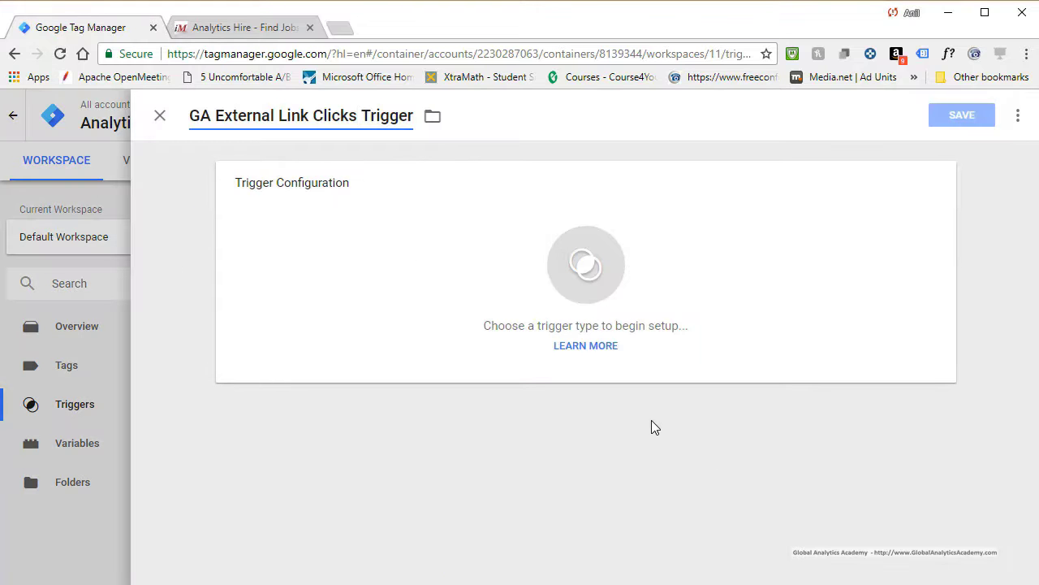
left_click(653, 421)
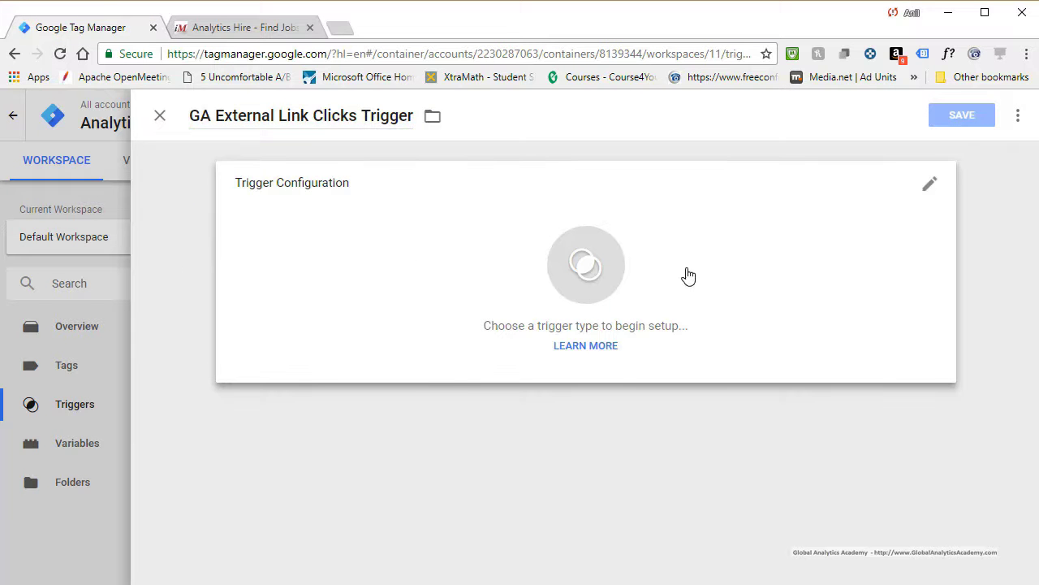
left_click(573, 276)
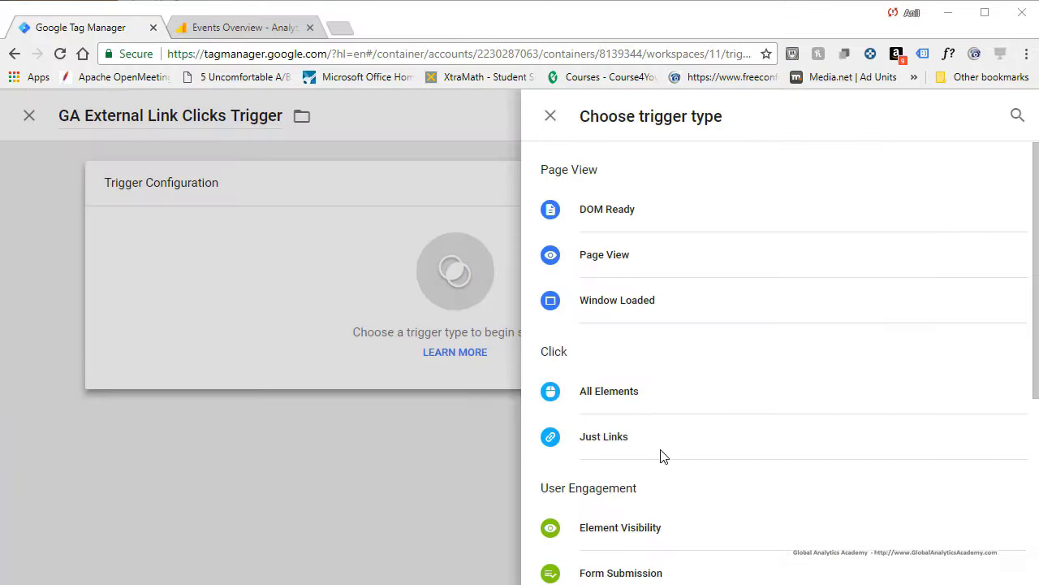
left_click(609, 449)
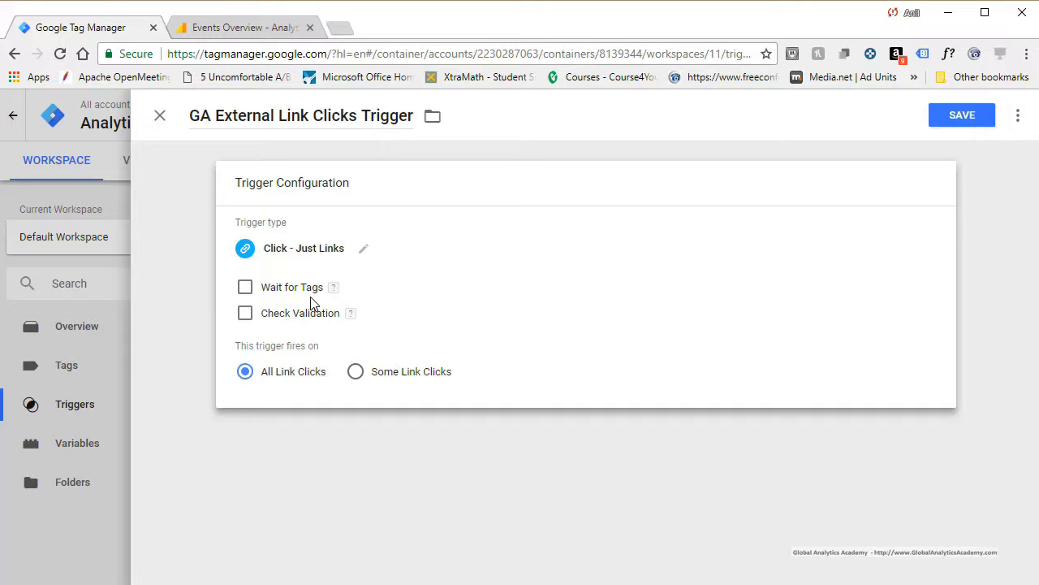
left_click(245, 288)
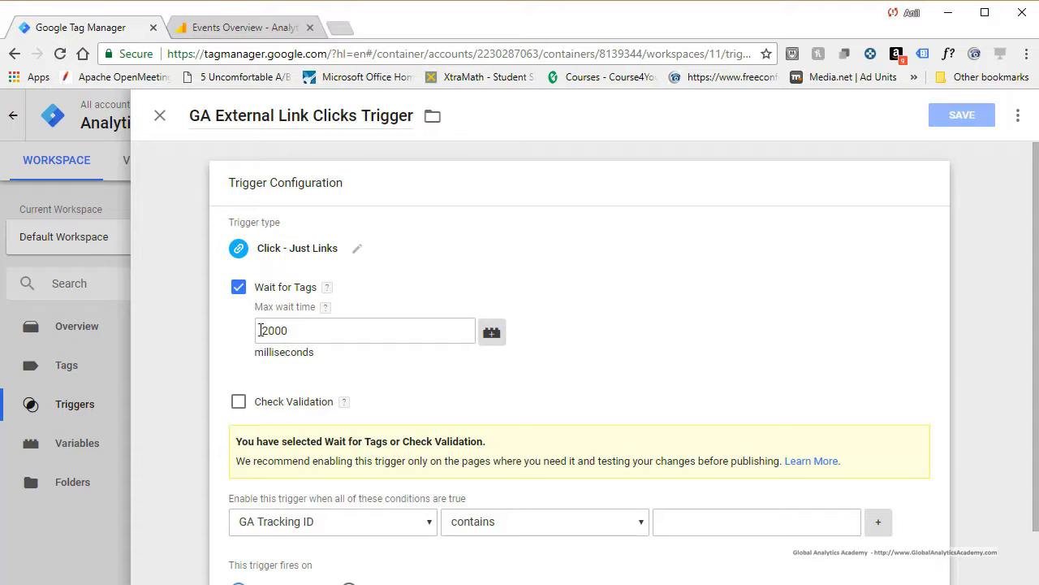
left_click(239, 289)
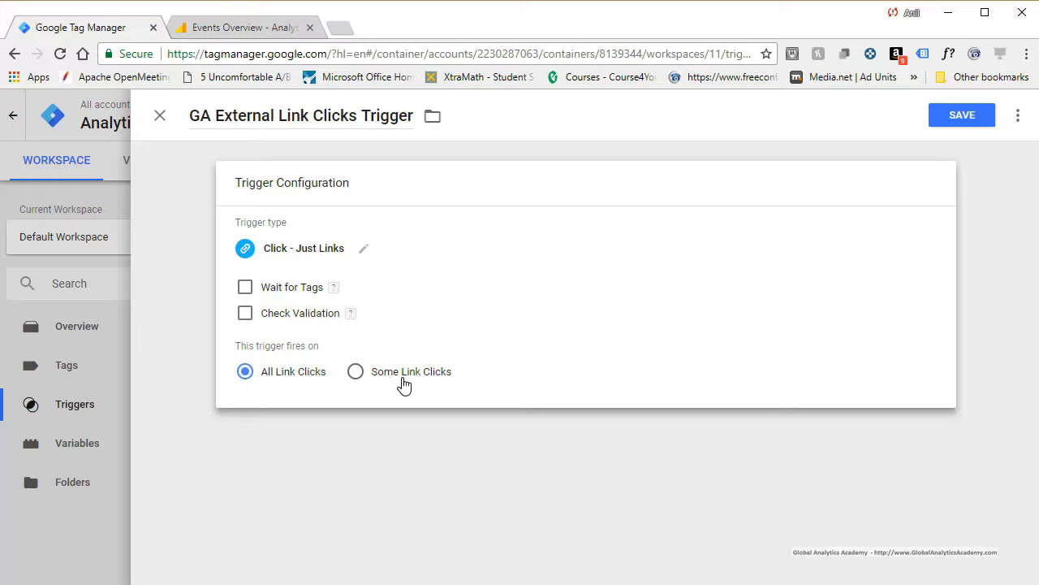
Fire the trigger on Some Link Clicks where Click URL does not contain analyticshire.com
left_click(357, 373)
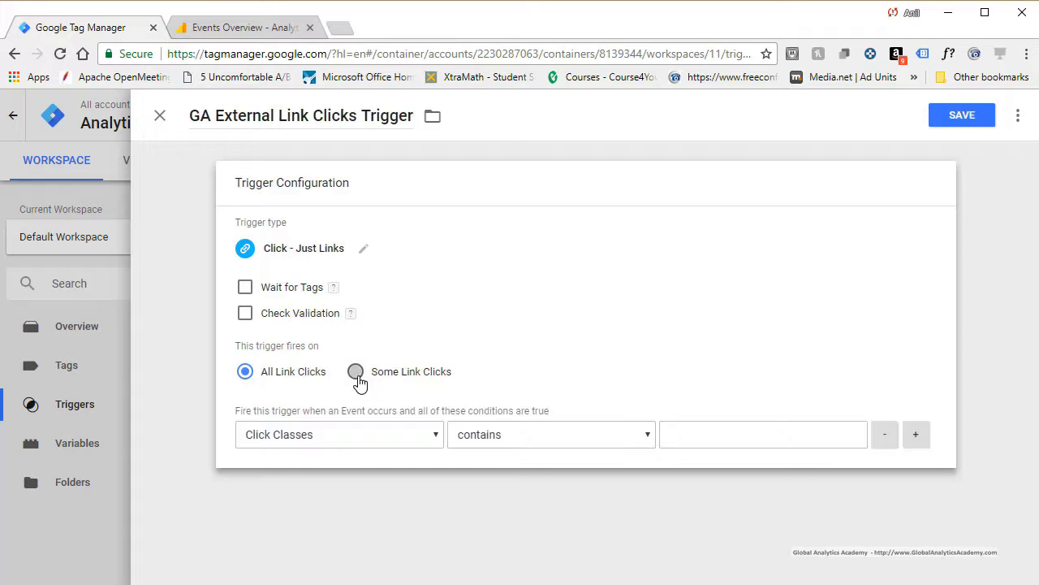
left_click(387, 440)
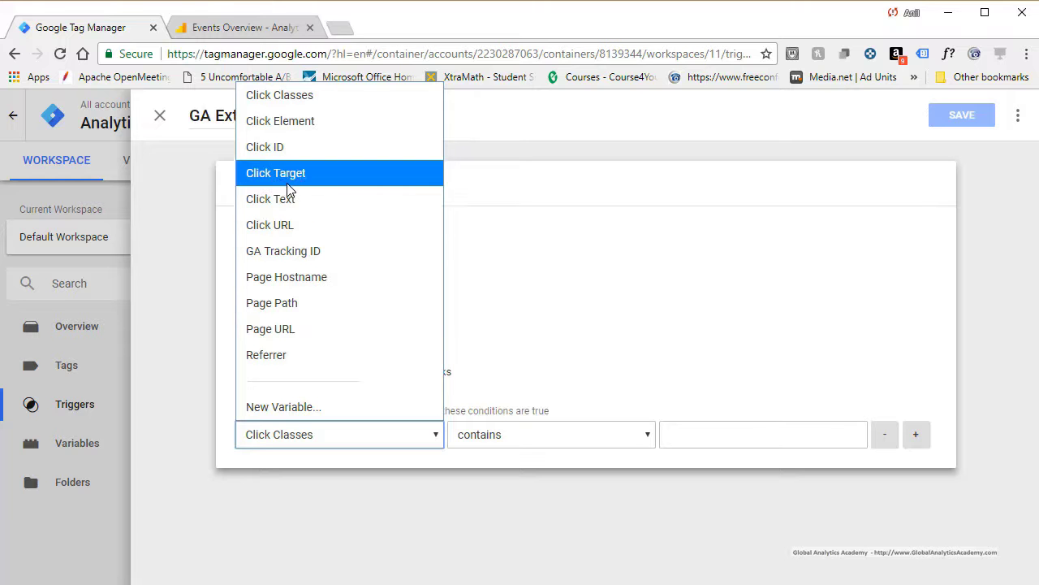
left_click(297, 231)
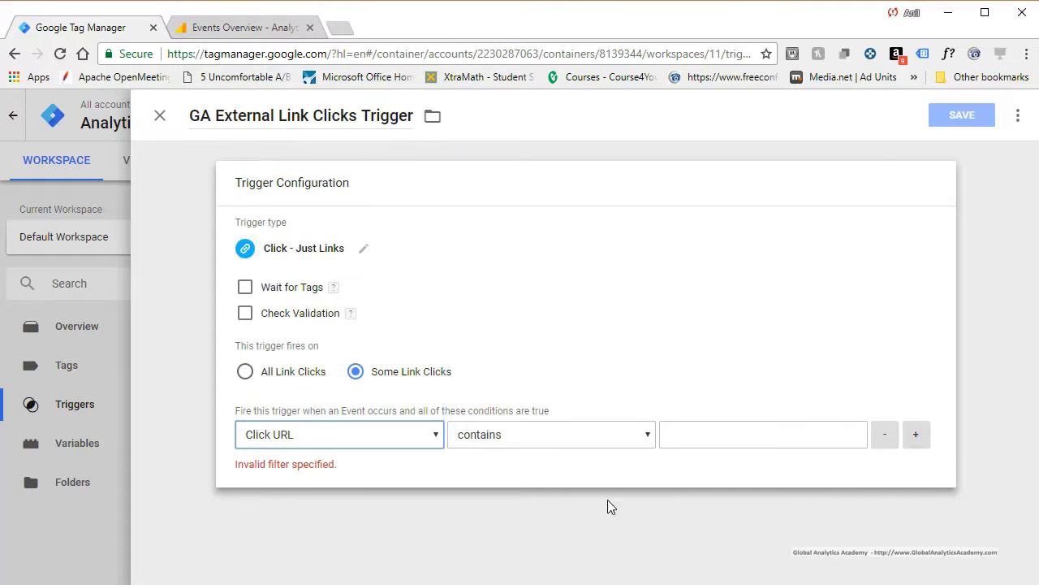
left_click(549, 440)
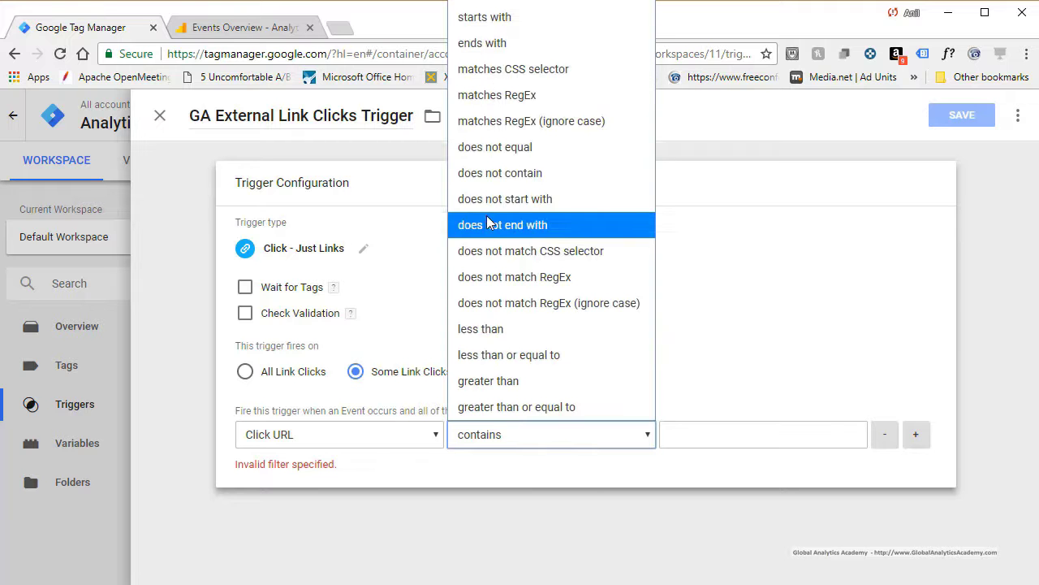
left_click(505, 178)
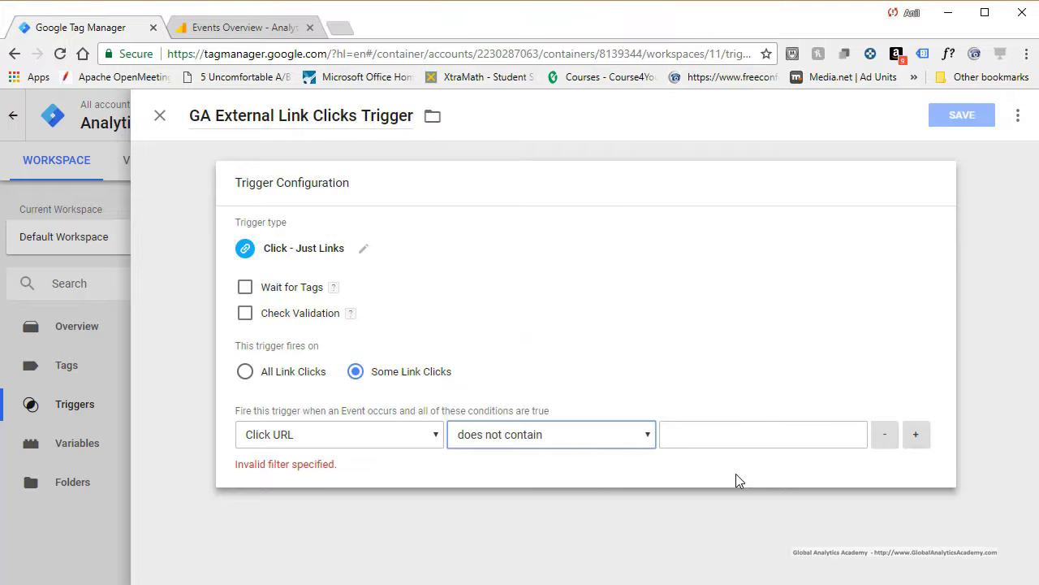
left_click(700, 428)
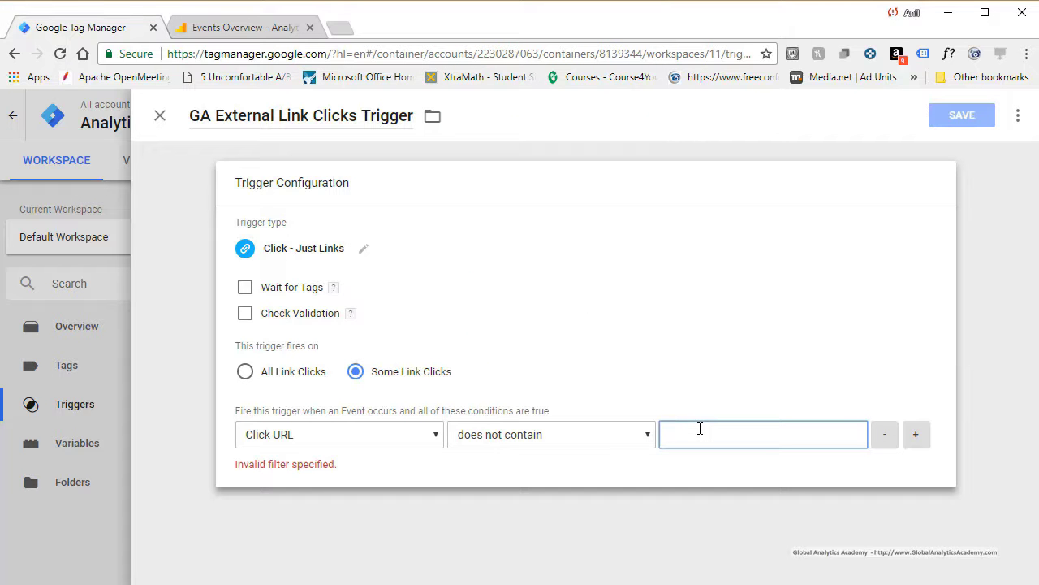
type("analyticshire.com")
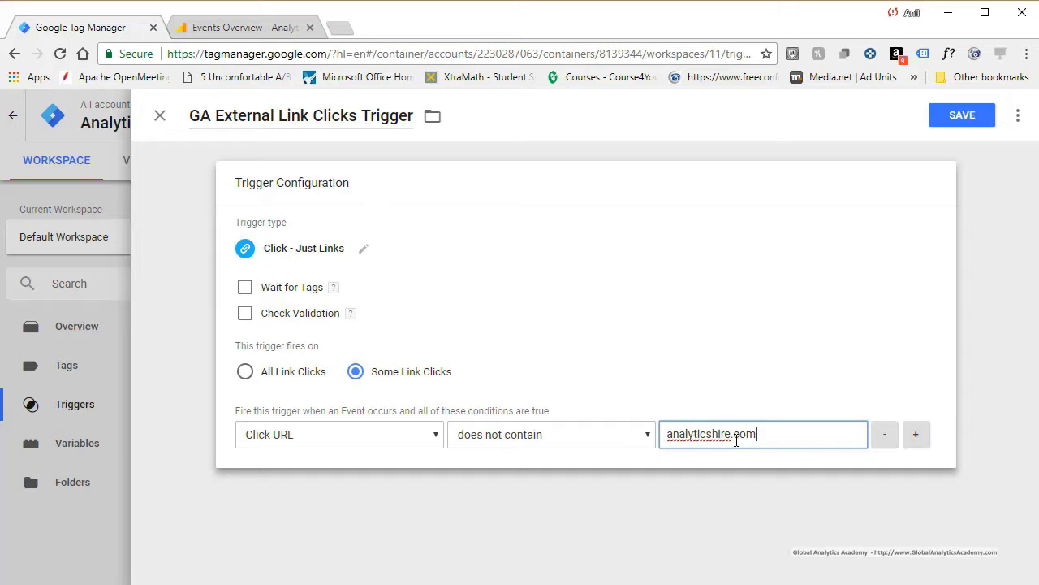
Open analyticshire.com in a new tab, then return to the Tag Manager Triggers list
middle_click(342, 30)
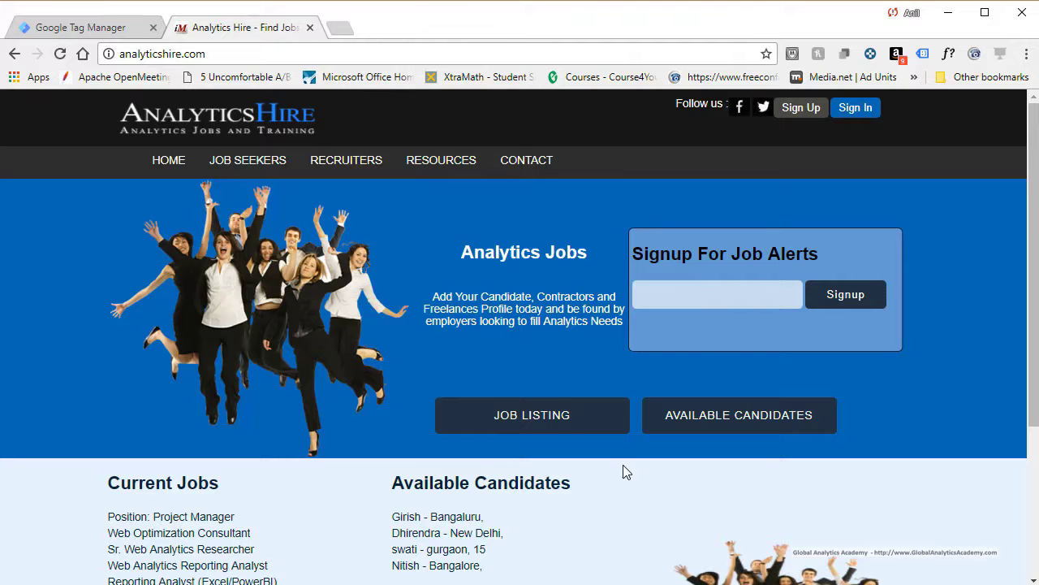
left_click(91, 29)
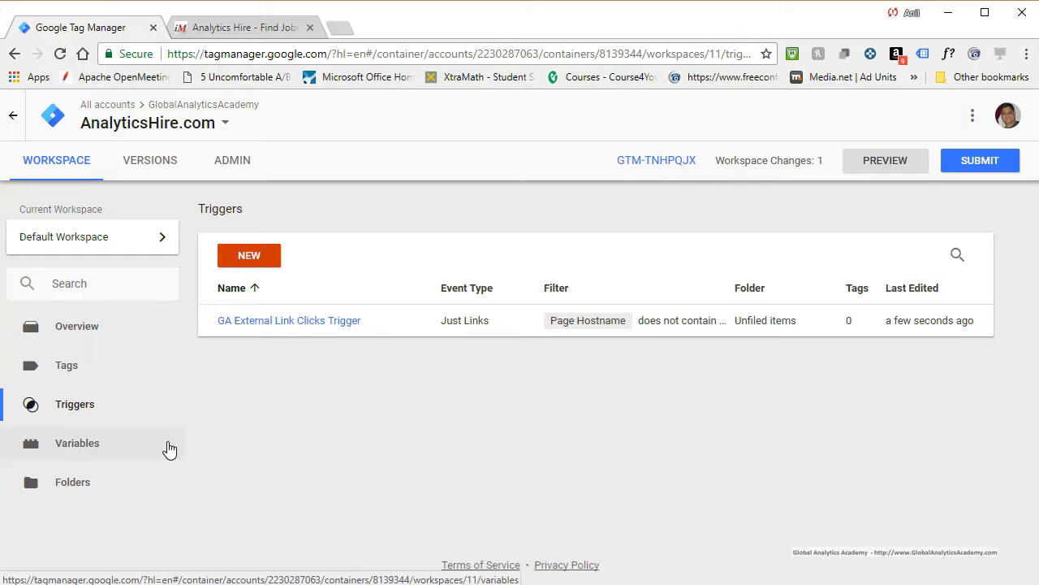
Enable the Click Element, Classes, ID, Target, URL and Text built-in variables
left_click(78, 450)
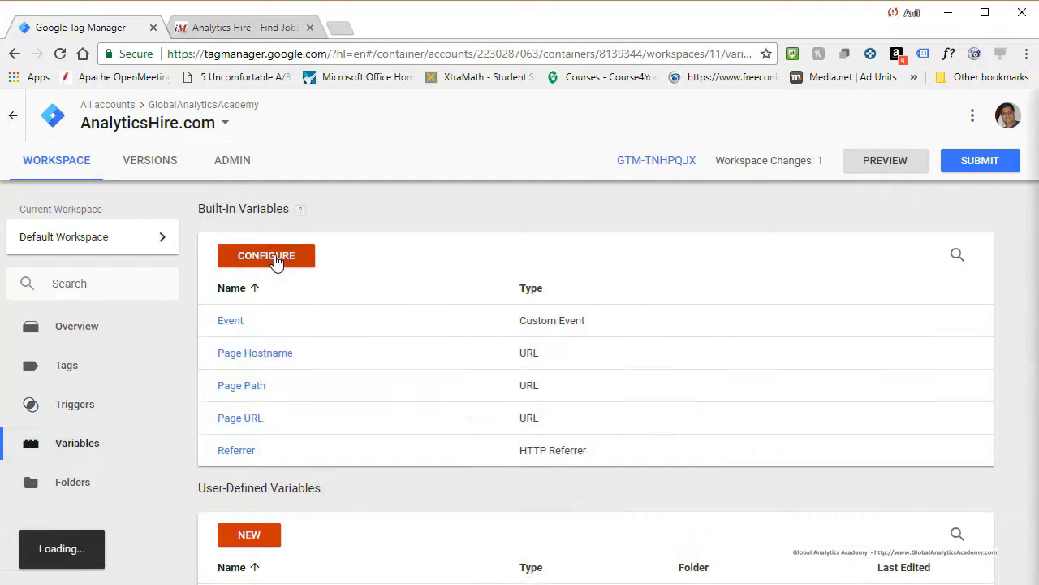
left_click(268, 257)
scroll(725, 327, "down", 5)
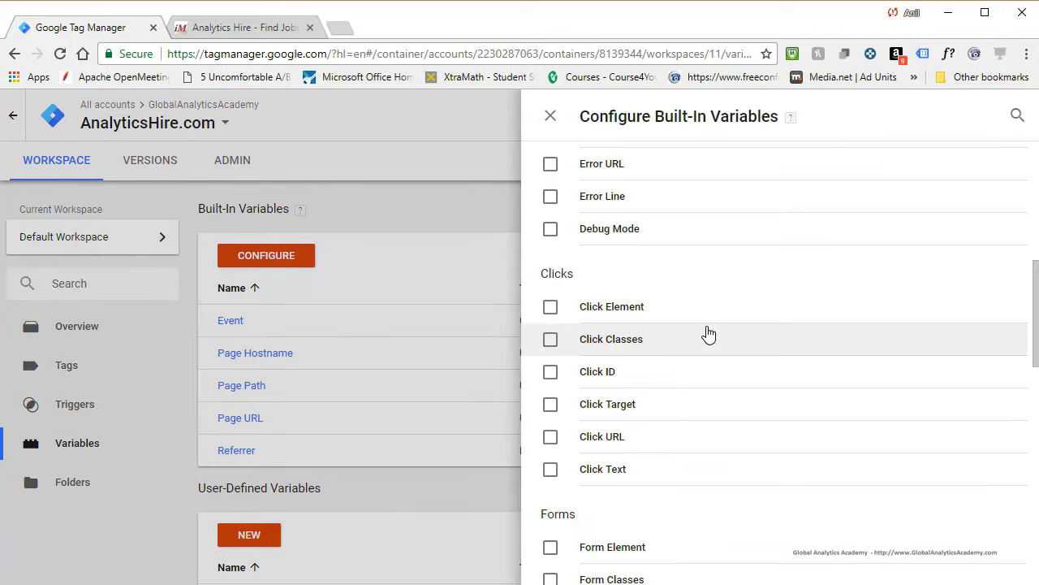
left_click(552, 309)
left_click(551, 342)
left_click(554, 374)
left_click(560, 404)
left_click(585, 437)
left_click(642, 469)
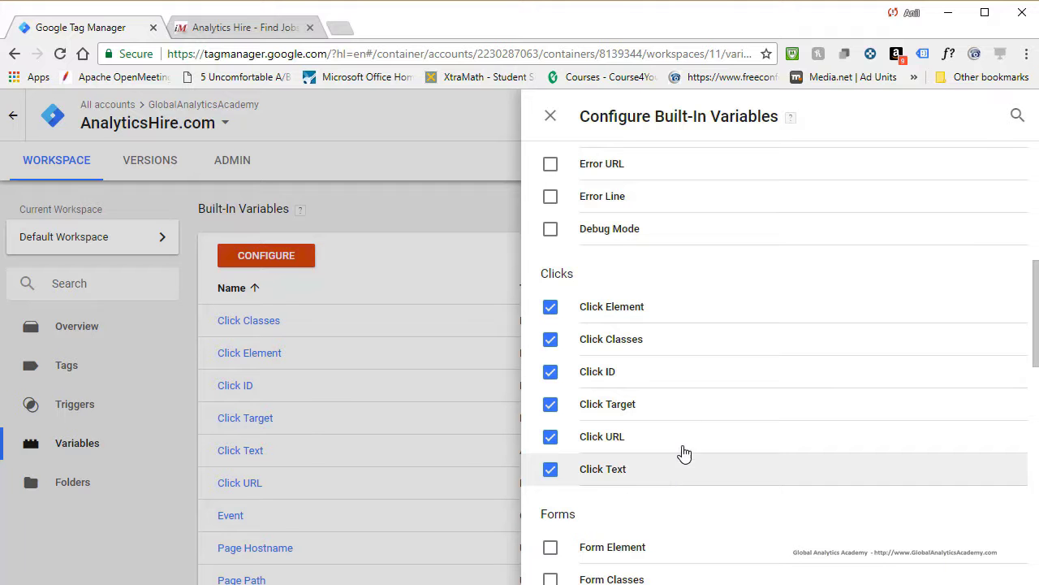
Close the built-in variables panel and go to the Tags list
left_click(549, 119)
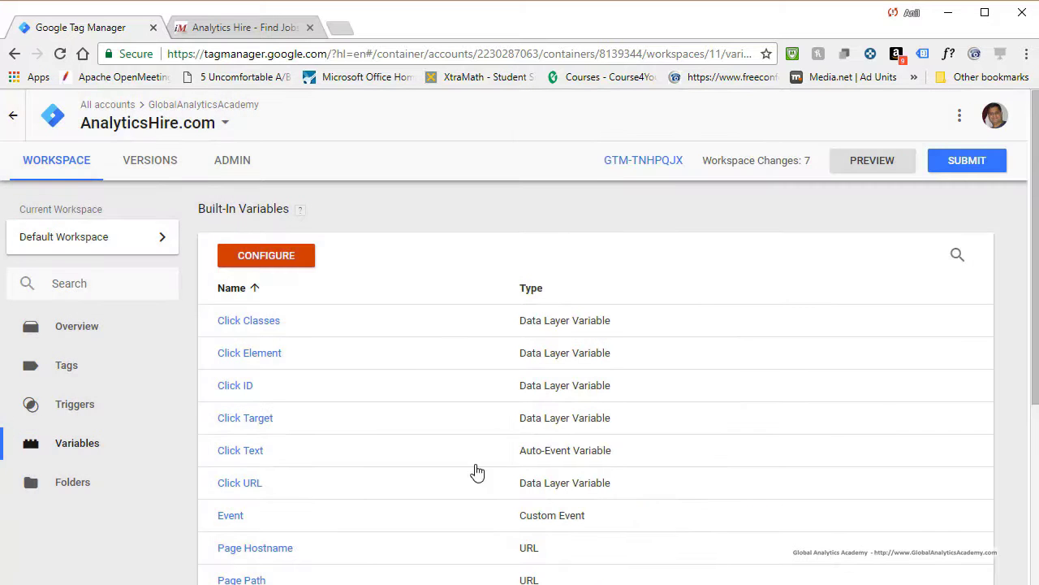
scroll(397, 439, "down", 1)
scroll(397, 438, "down", 1)
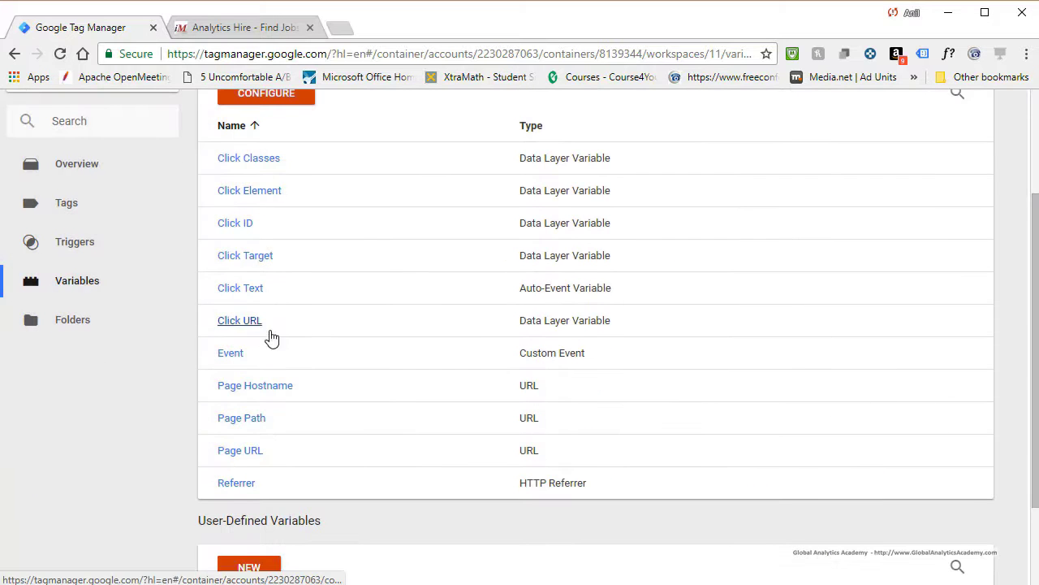
left_click(60, 208)
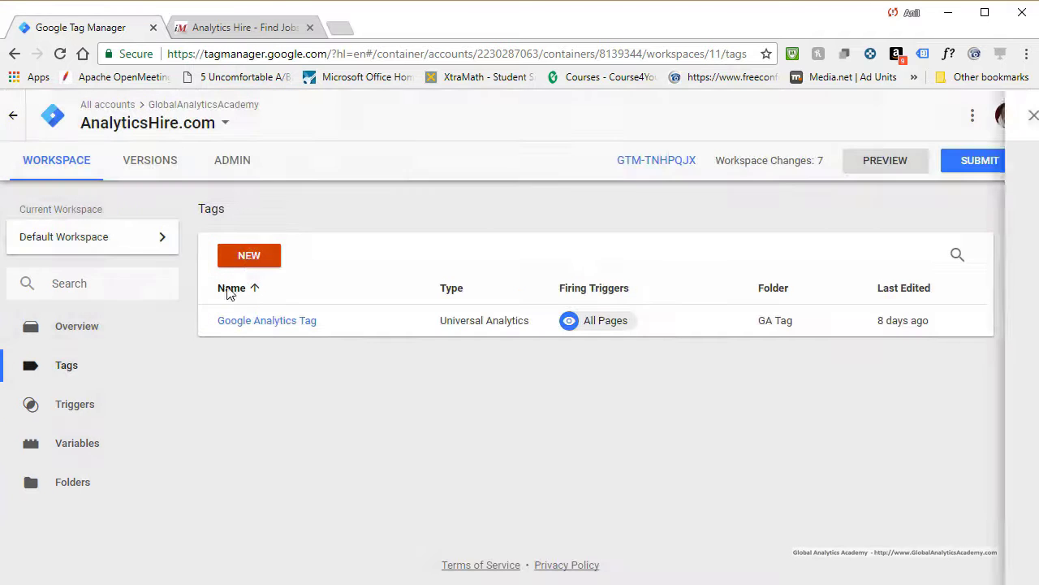
Create a new External Click Tag as a Universal Analytics tag with Track Type Event
left_click(250, 256)
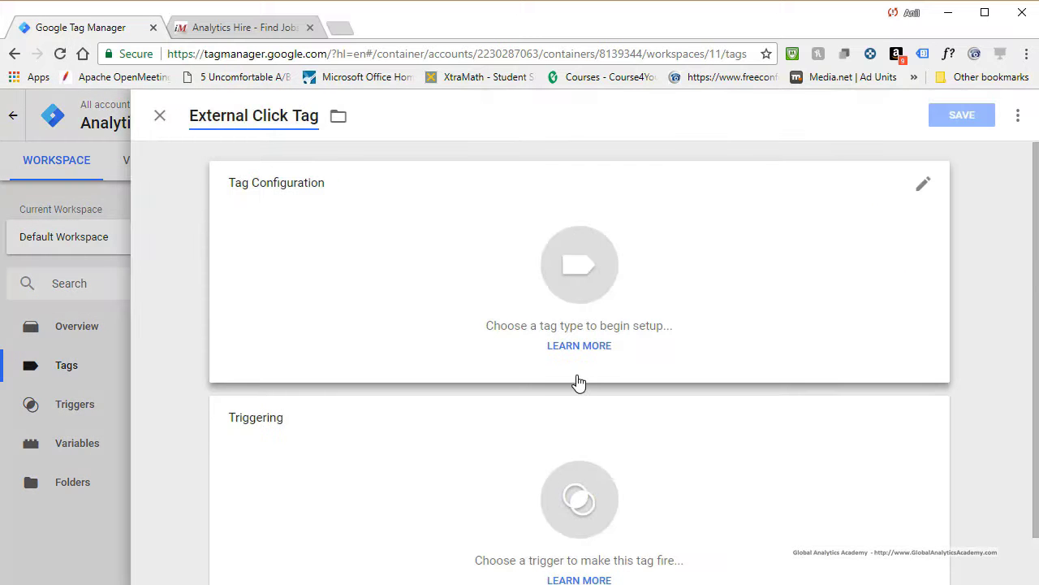
left_click(924, 195)
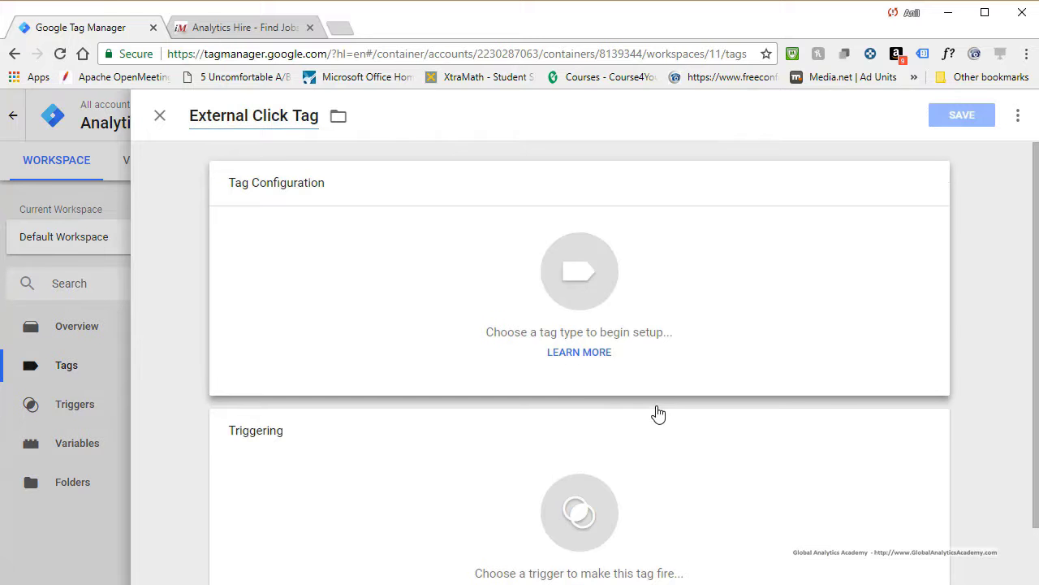
left_click(579, 276)
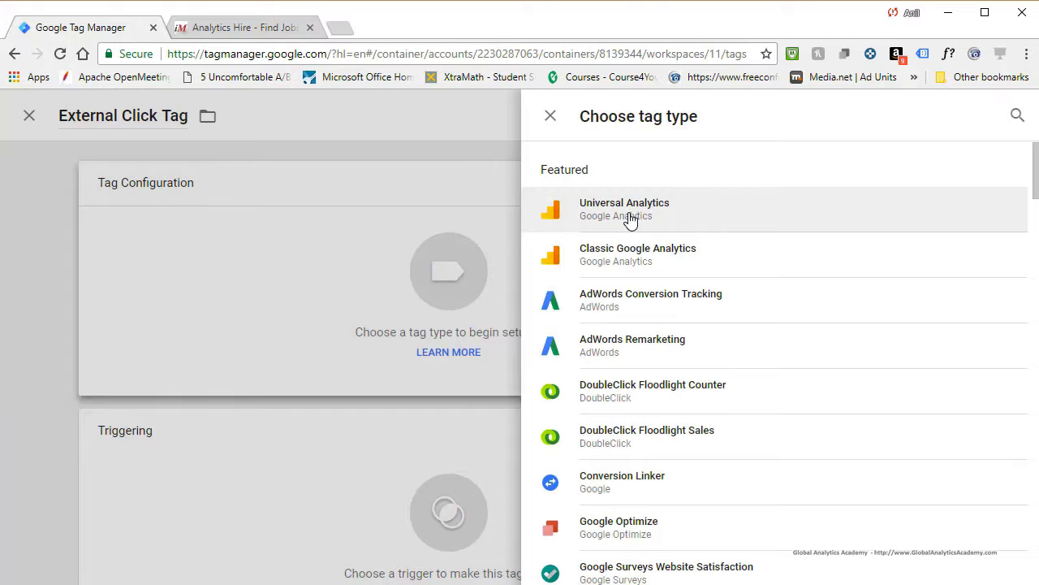
left_click(631, 220)
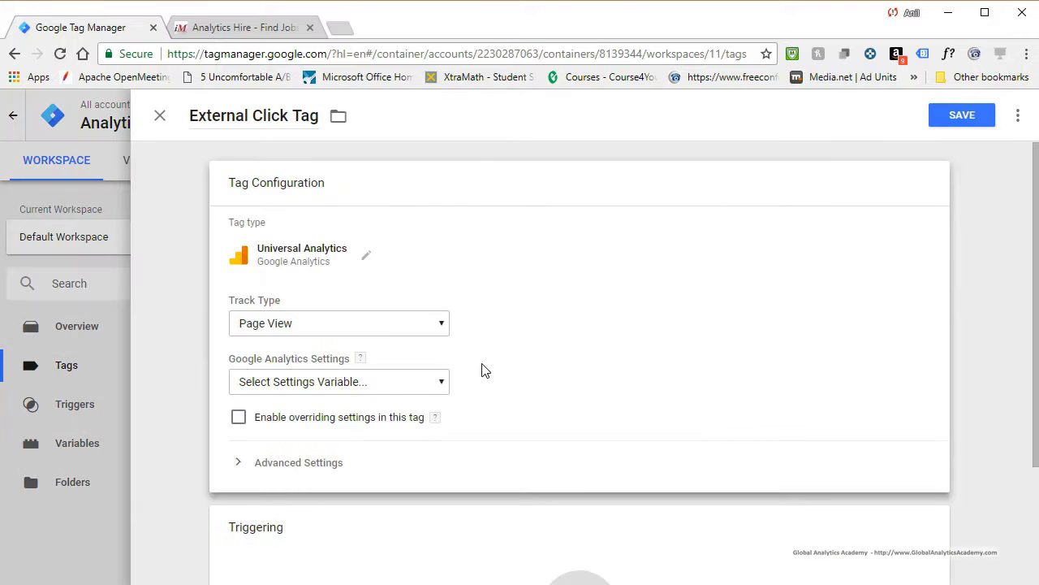
left_click(443, 325)
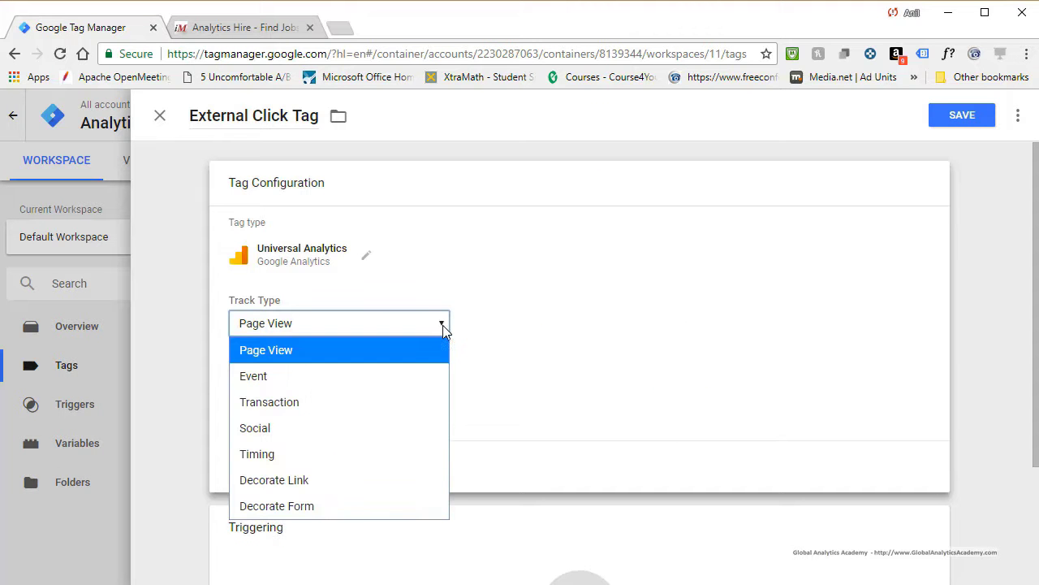
left_click(297, 385)
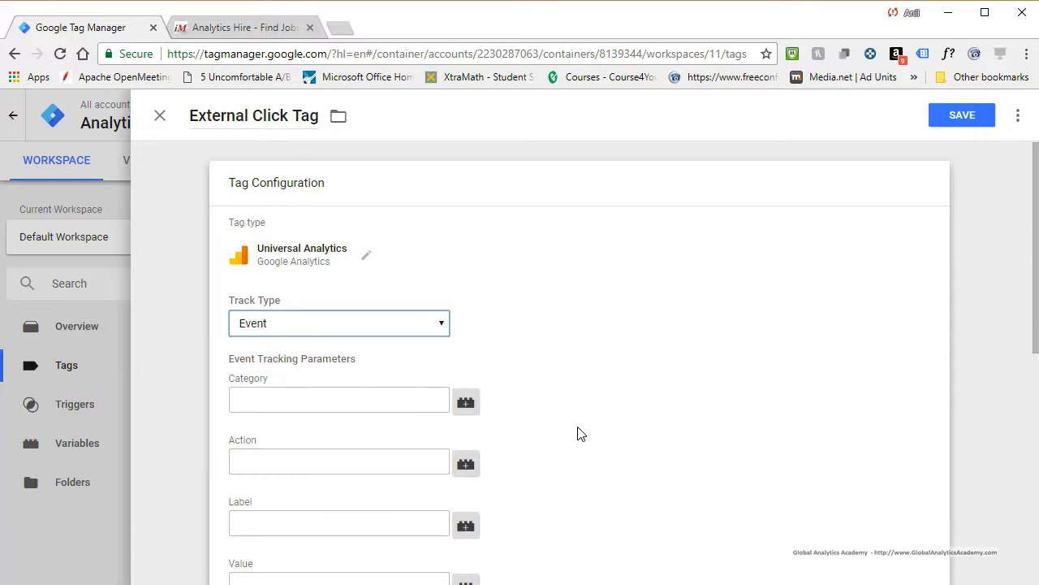
Review the Link Clicks category (4 events) in Google Analytics Events Overview, then return to the tag
left_click(577, 471)
scroll(577, 471, "down", 2)
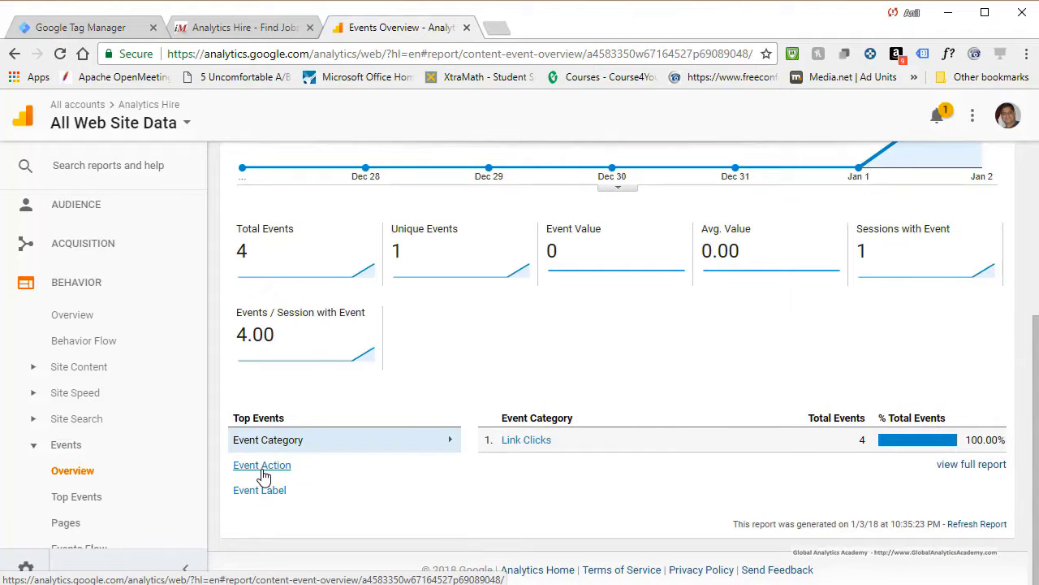
left_click(81, 27)
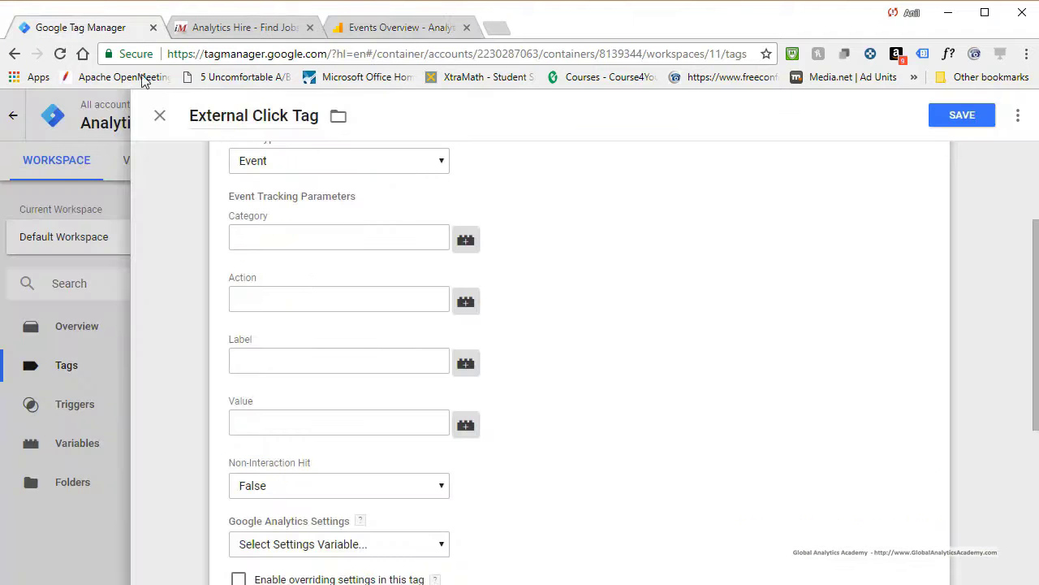
Set event Category to External Links, Action to {{Page Path}} and Label to {{Click URL}}
left_click(284, 232)
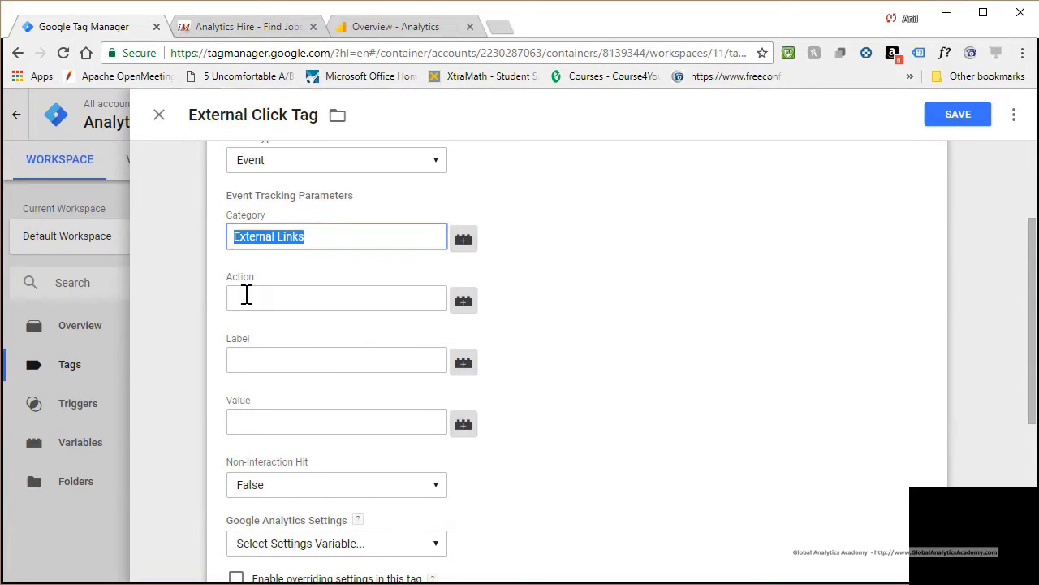
left_click(251, 297)
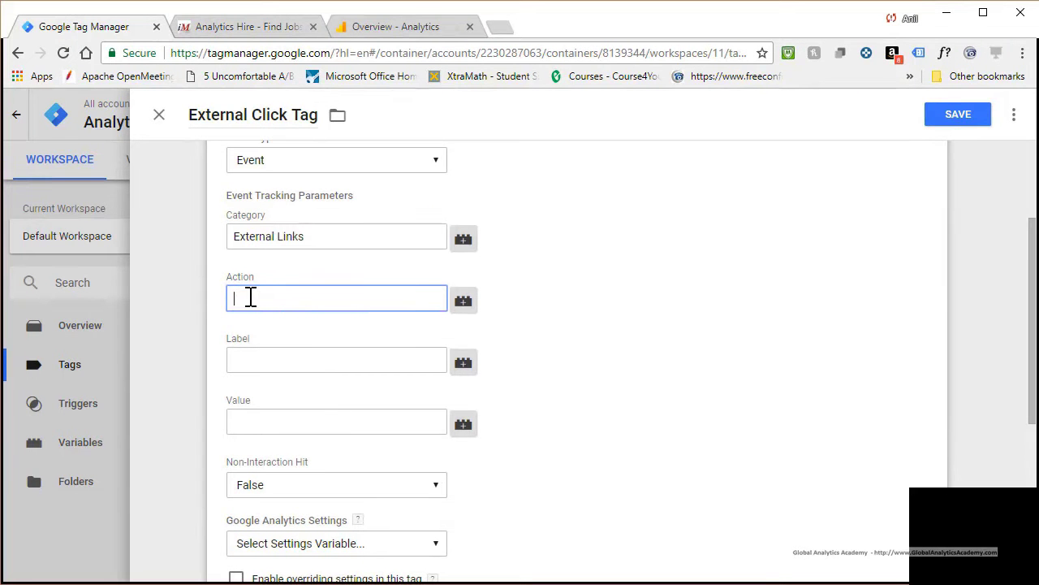
left_click(464, 303)
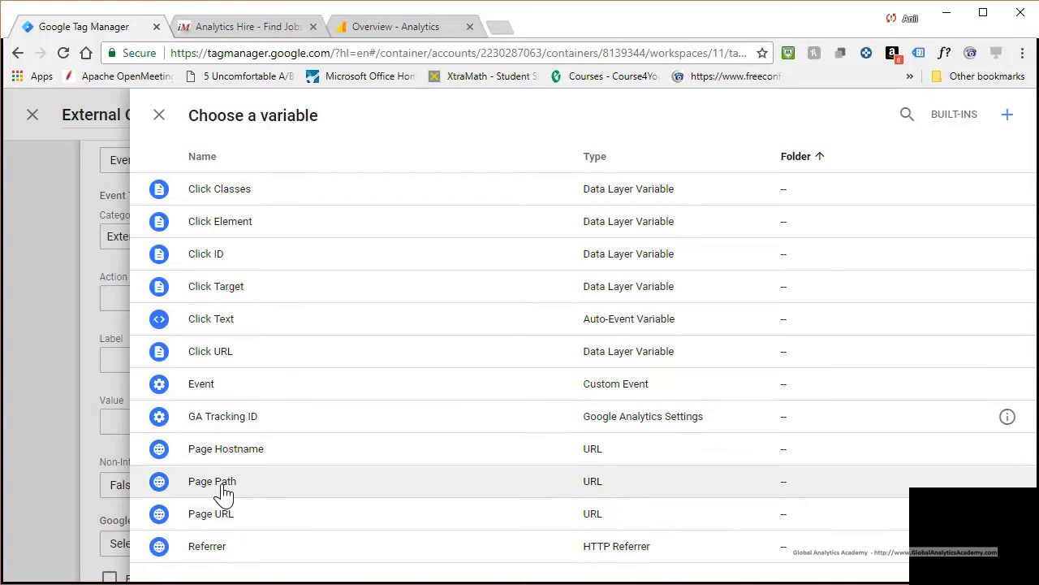
left_click(224, 487)
left_click(275, 364)
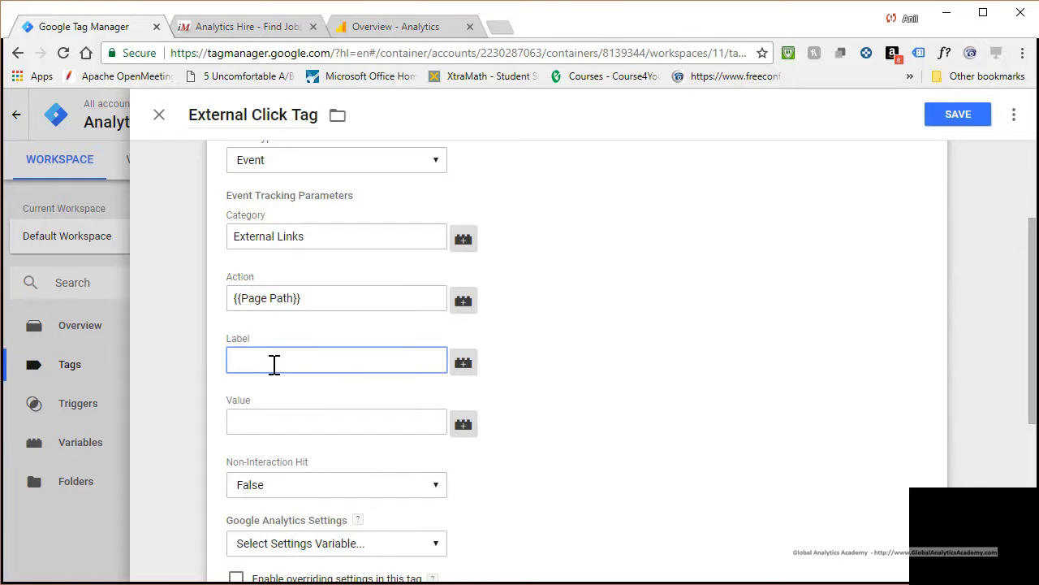
left_click(467, 367)
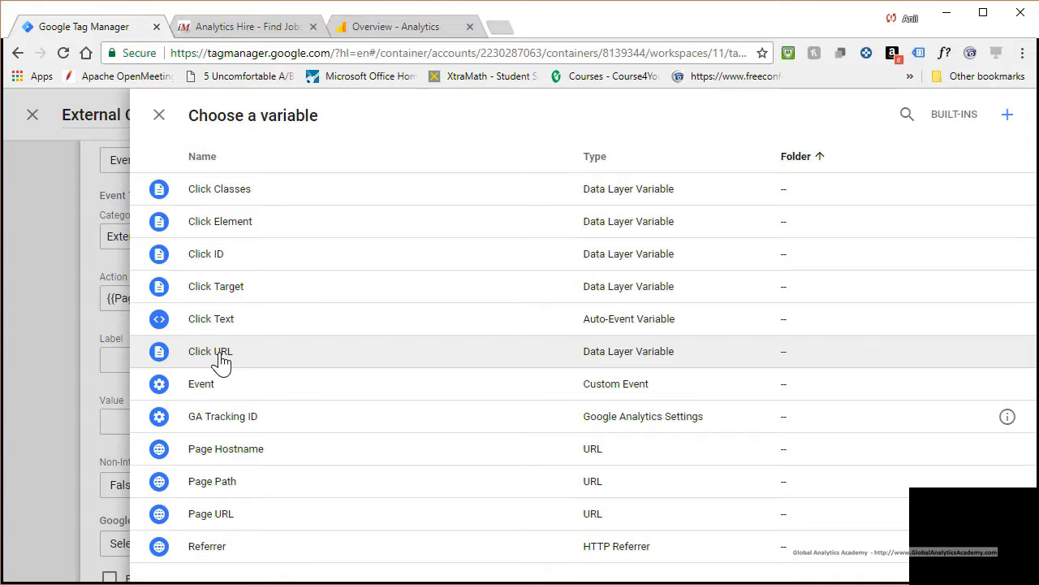
left_click(217, 354)
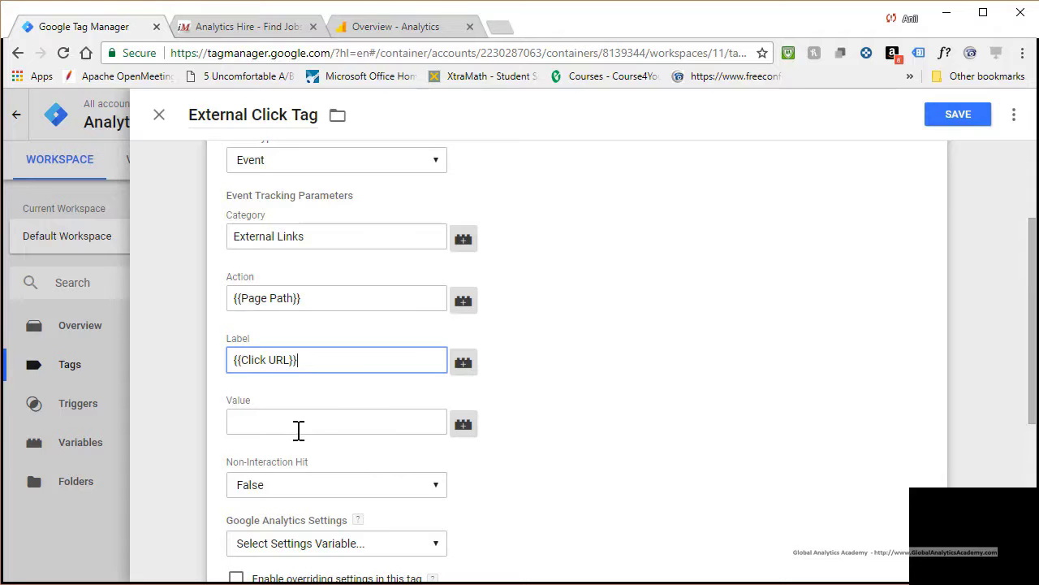
scroll(362, 473, "down", 2)
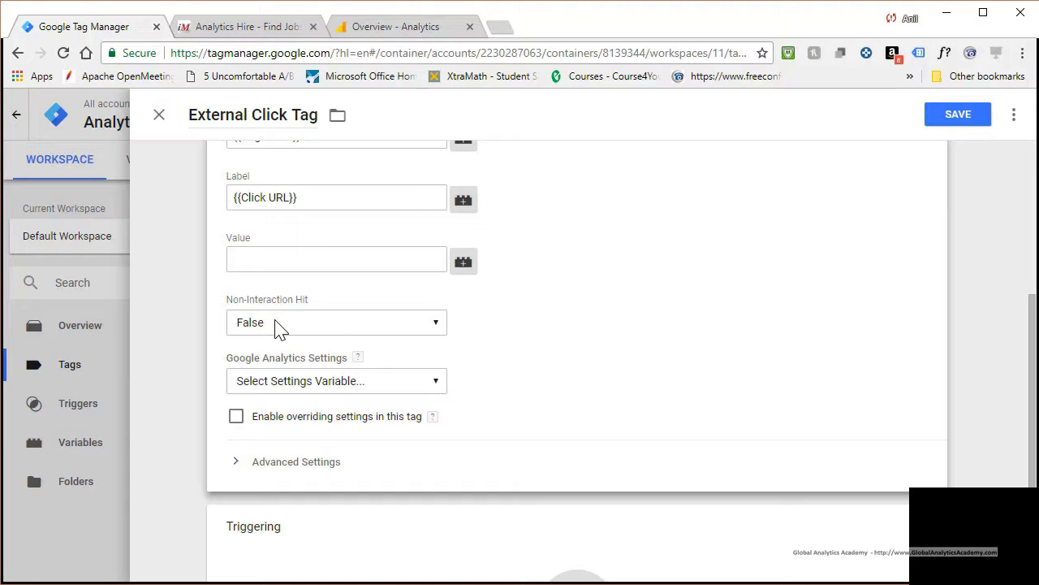
Set Non-Interaction Hit to True and Google Analytics Settings to {{GA Tracking ID}}
left_click(276, 328)
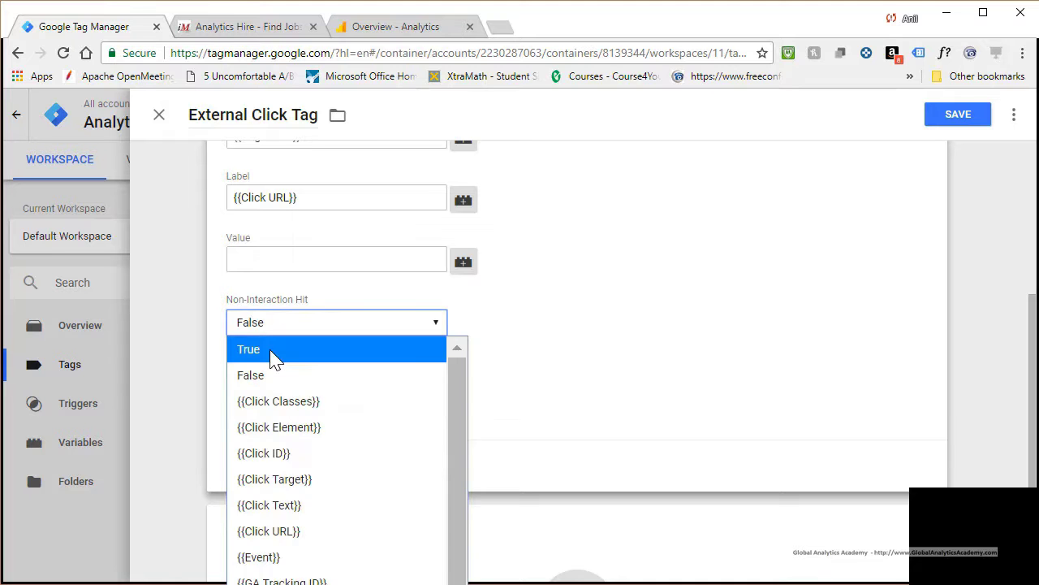
left_click(275, 351)
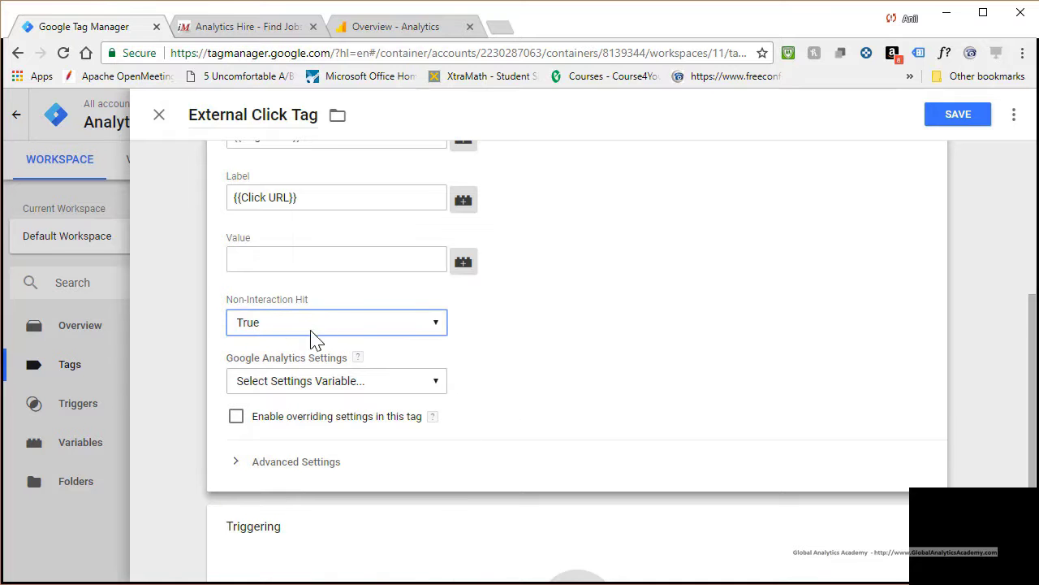
left_click(361, 388)
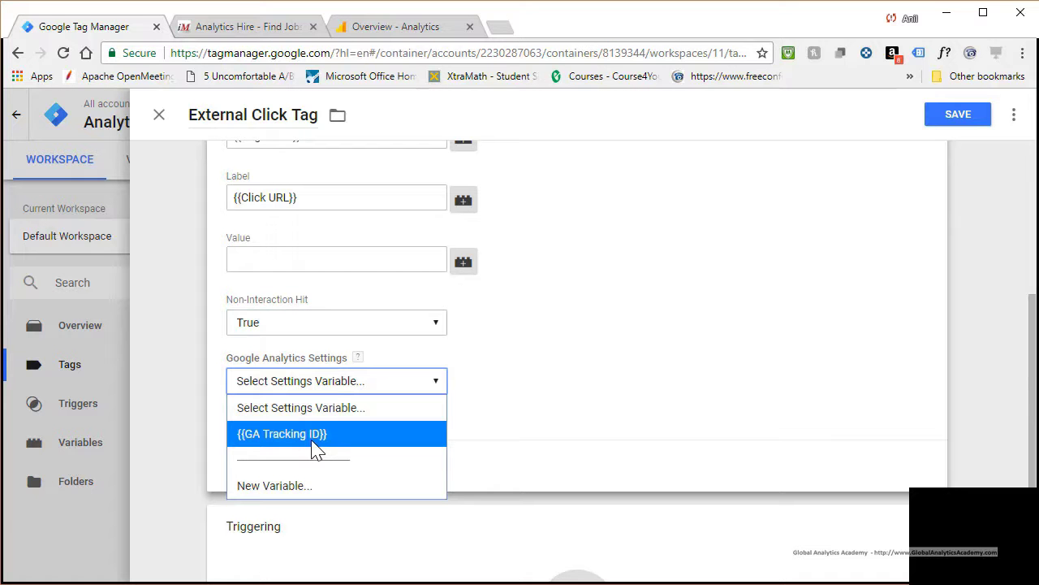
left_click(315, 439)
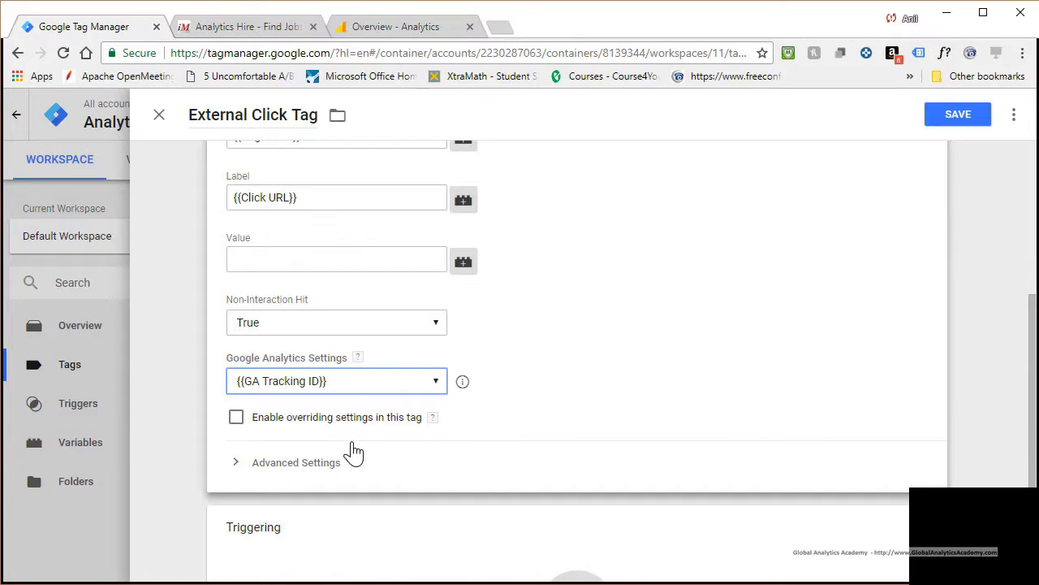
In Advanced Settings, keep Tag firing options at Once per event, leaving custom scheduling off
scroll(270, 436, "down", 1)
left_click(273, 386)
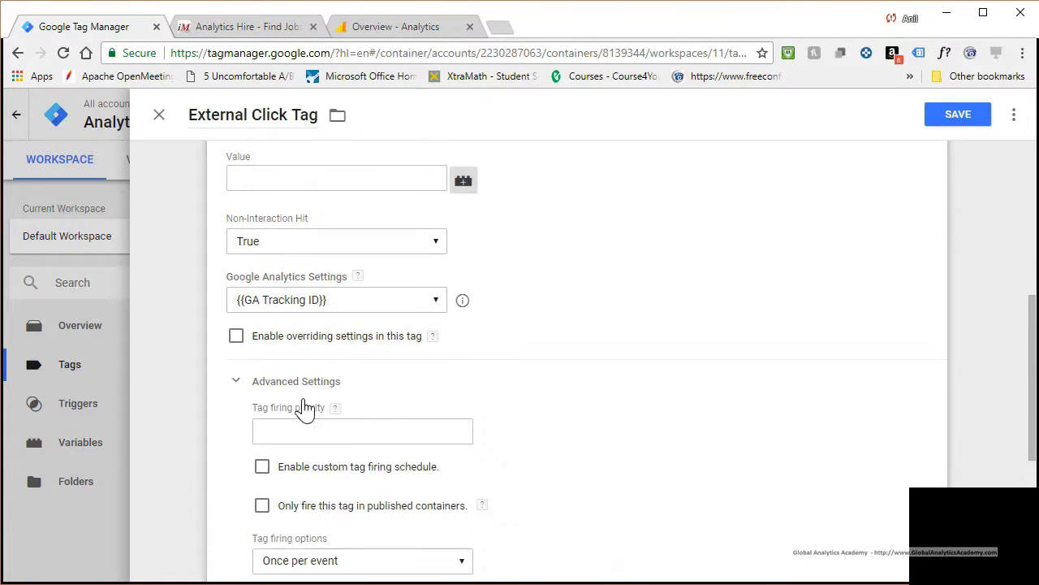
scroll(265, 406, "down", 1)
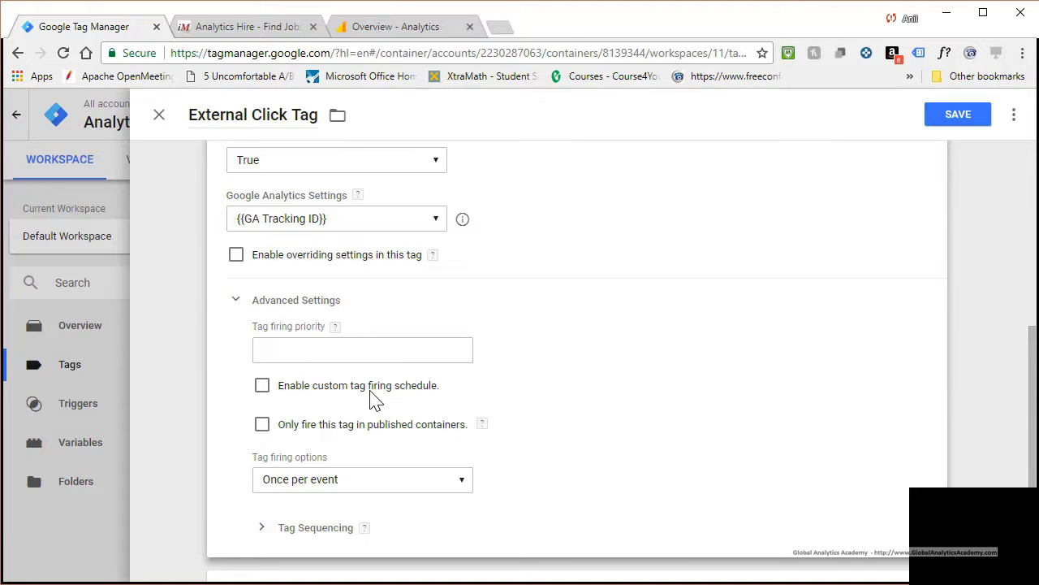
left_click(263, 387)
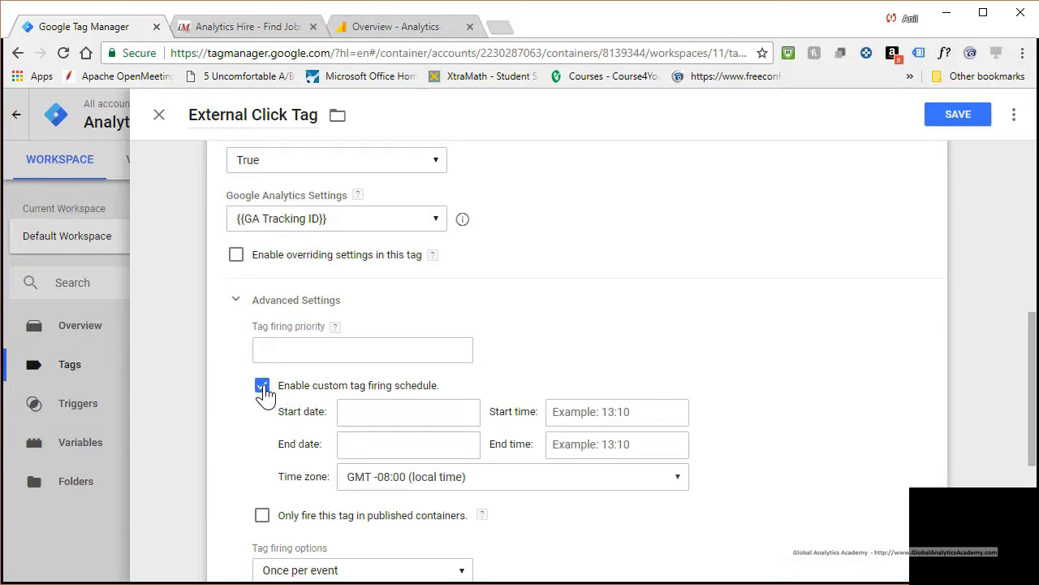
left_click(262, 387)
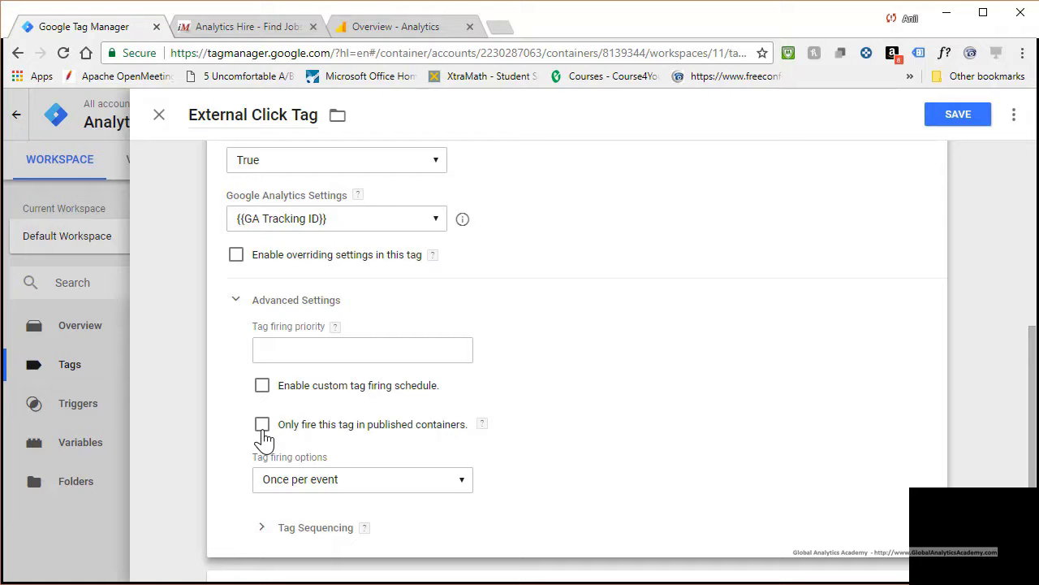
left_click(349, 481)
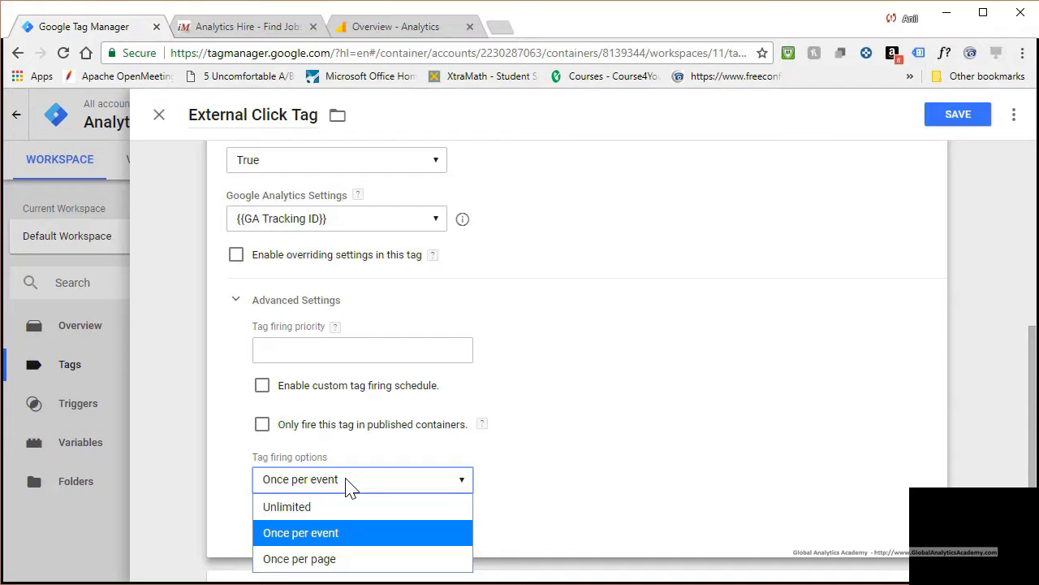
left_click(350, 536)
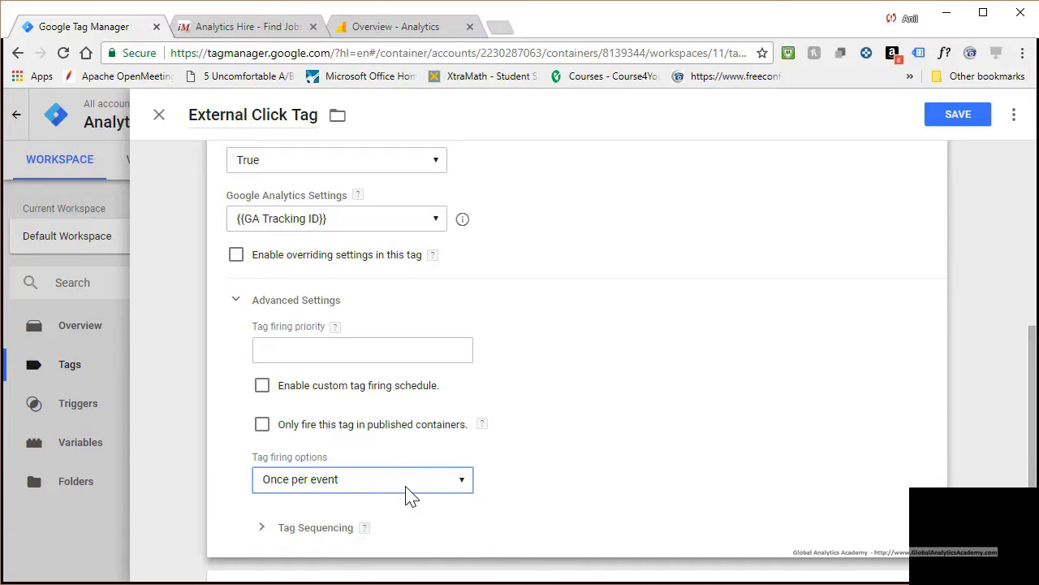
scroll(402, 499, "down", 1)
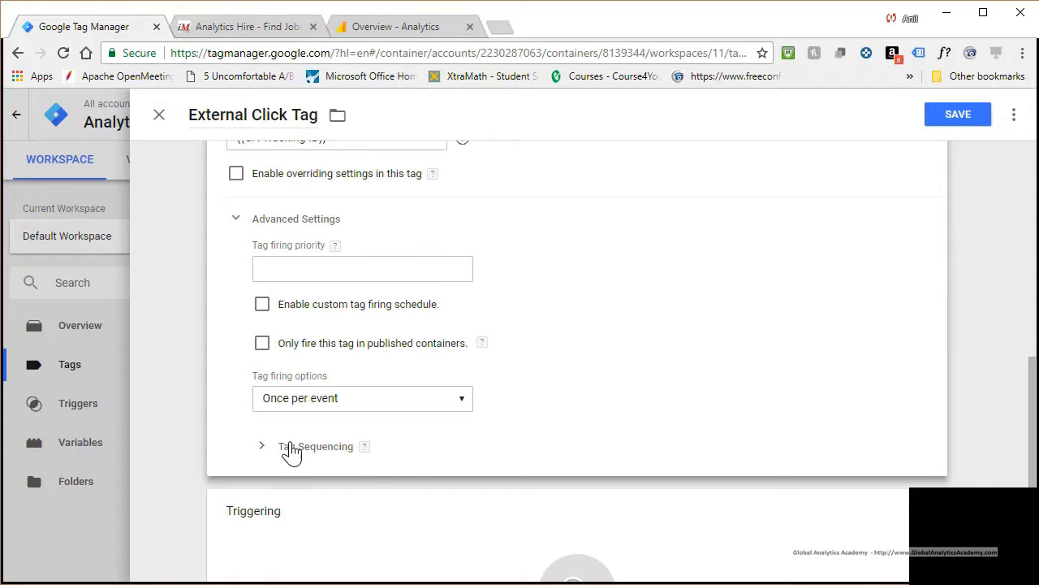
scroll(362, 544, "down", 1)
scroll(363, 544, "down", 2)
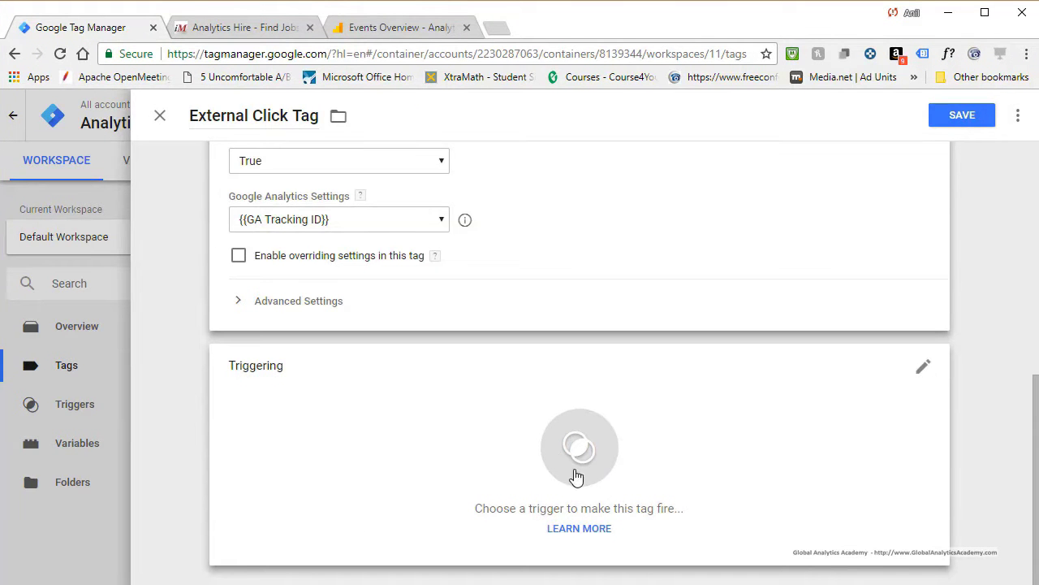
Assign the trigger and save the tag, then put the Default Workspace into Preview mode
left_click(926, 370)
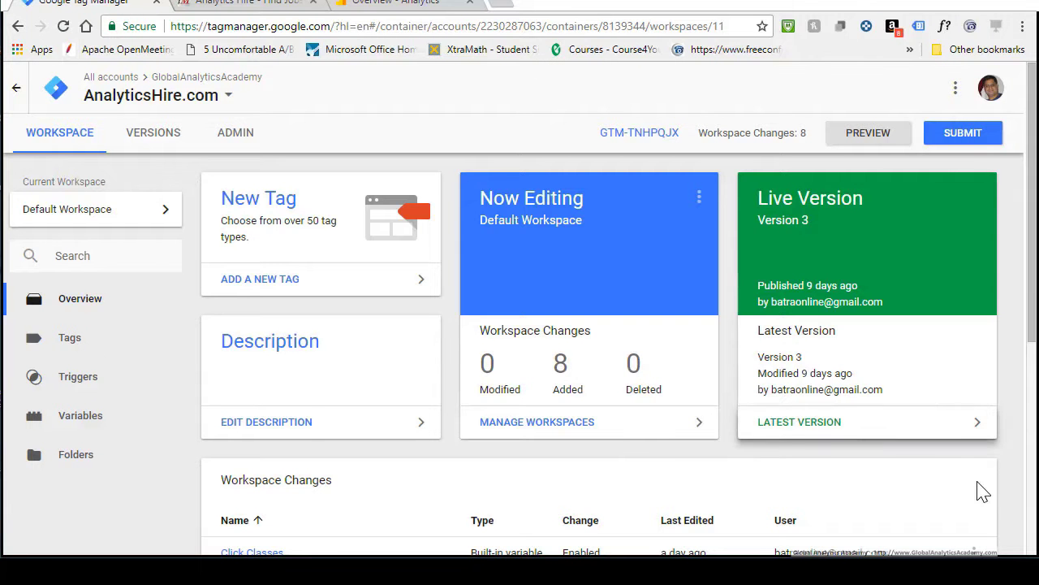
left_click(875, 146)
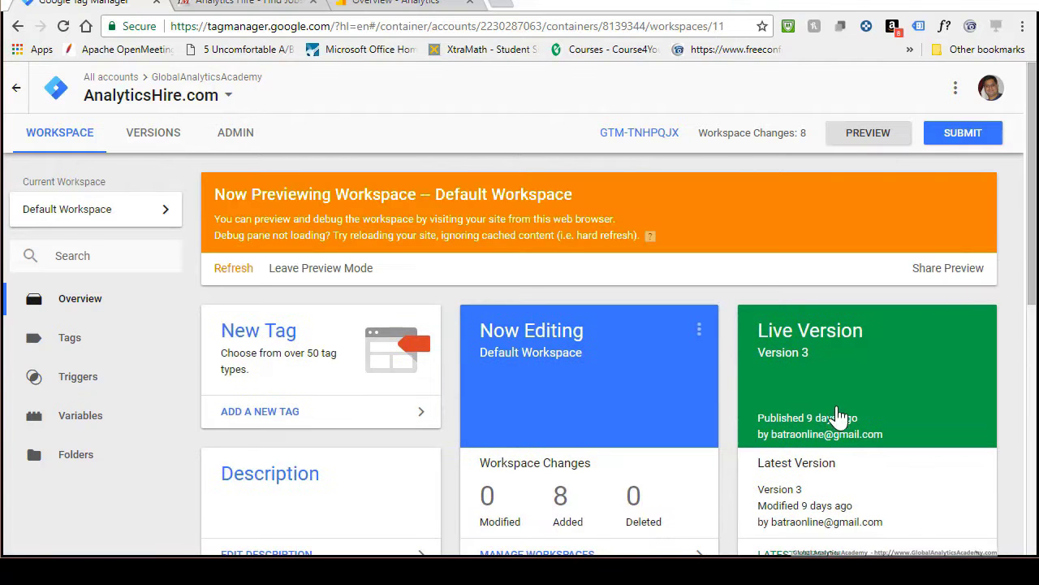
Reload the Analytics Hire site and enlarge the debug pane to check which tags fired
left_click(280, 6)
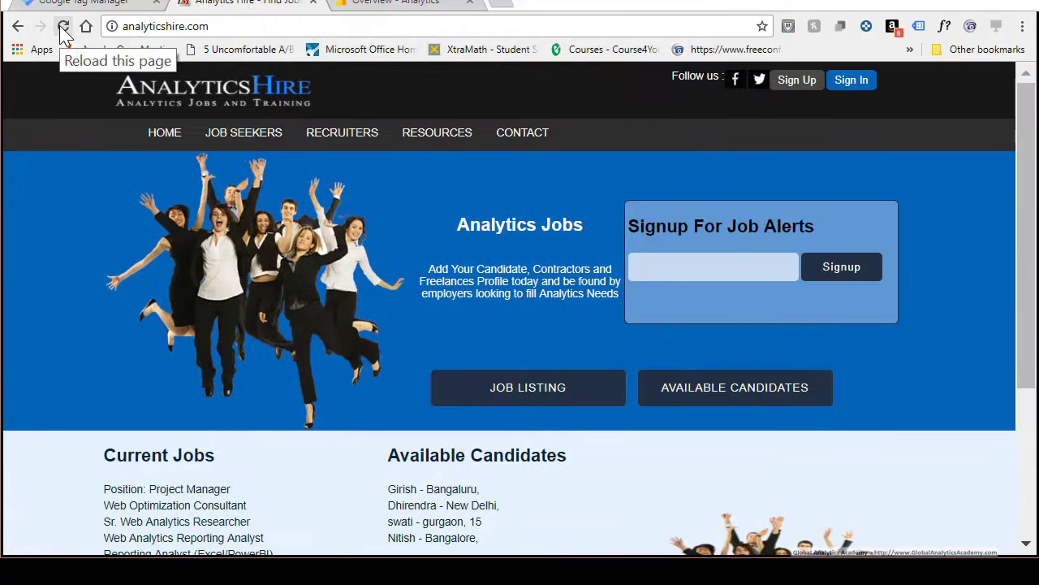
left_click(63, 29)
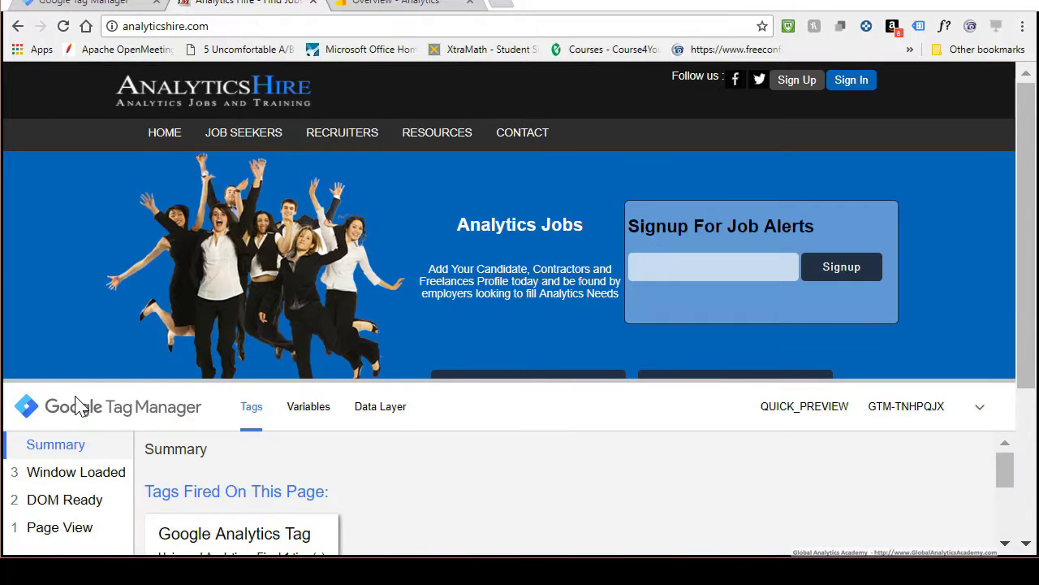
left_click_drag(475, 383, 504, 273)
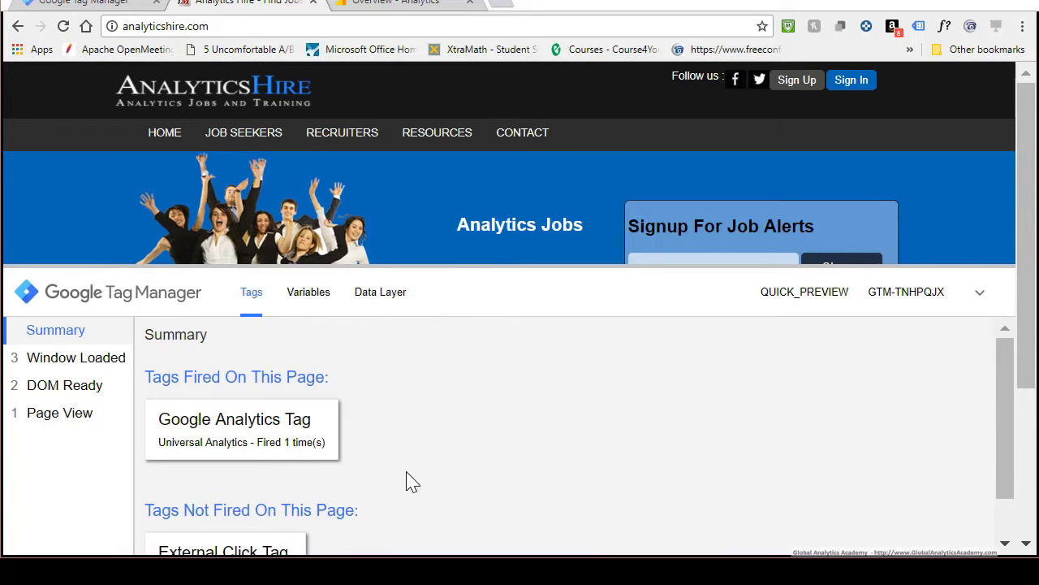
scroll(397, 486, "down", 1)
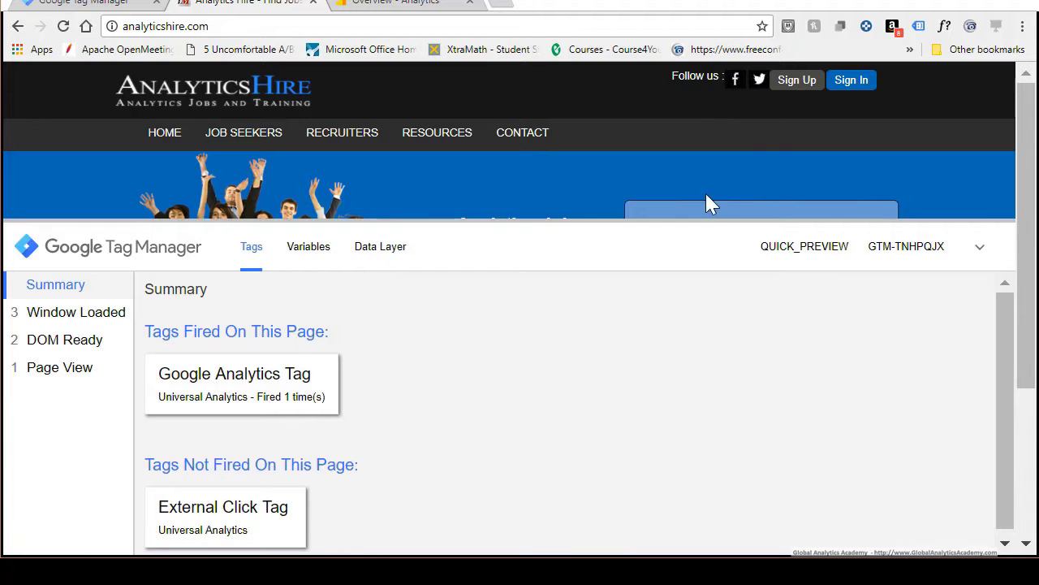
Fire the External Click Tag via the site's Twitter link and review its event values
left_click(758, 83)
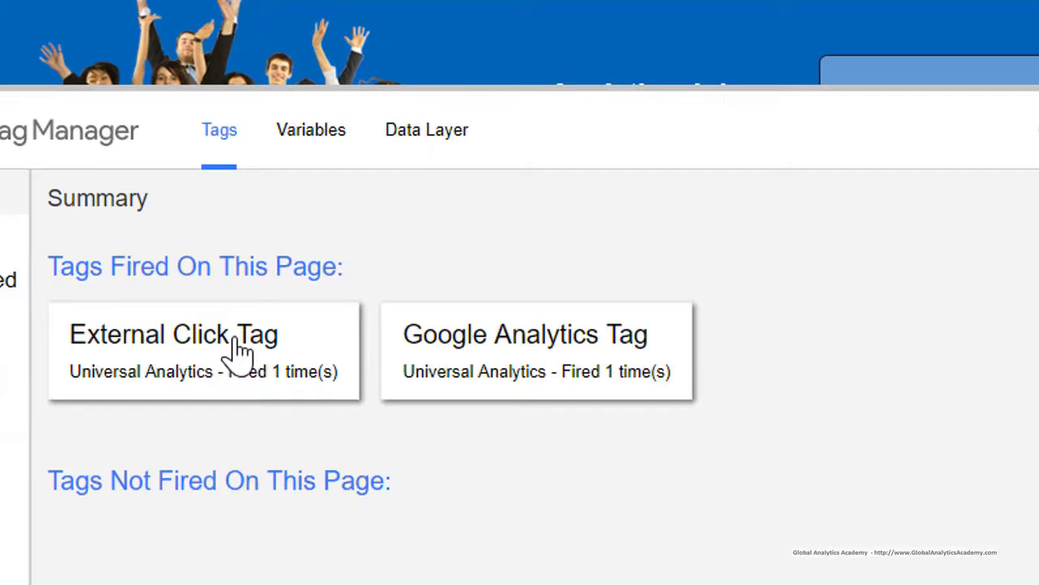
left_click(351, 432)
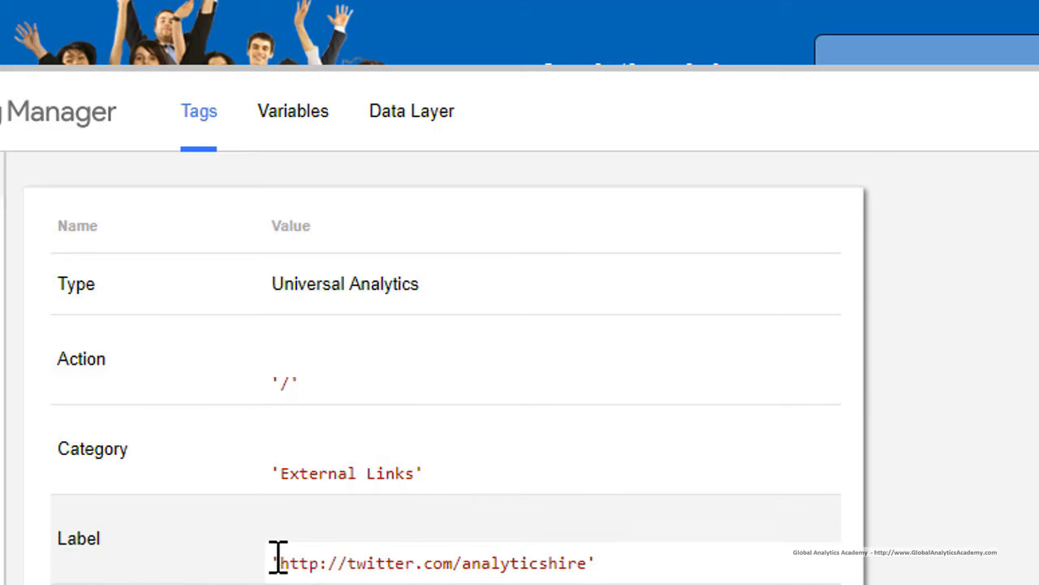
scroll(293, 528, "down", 2)
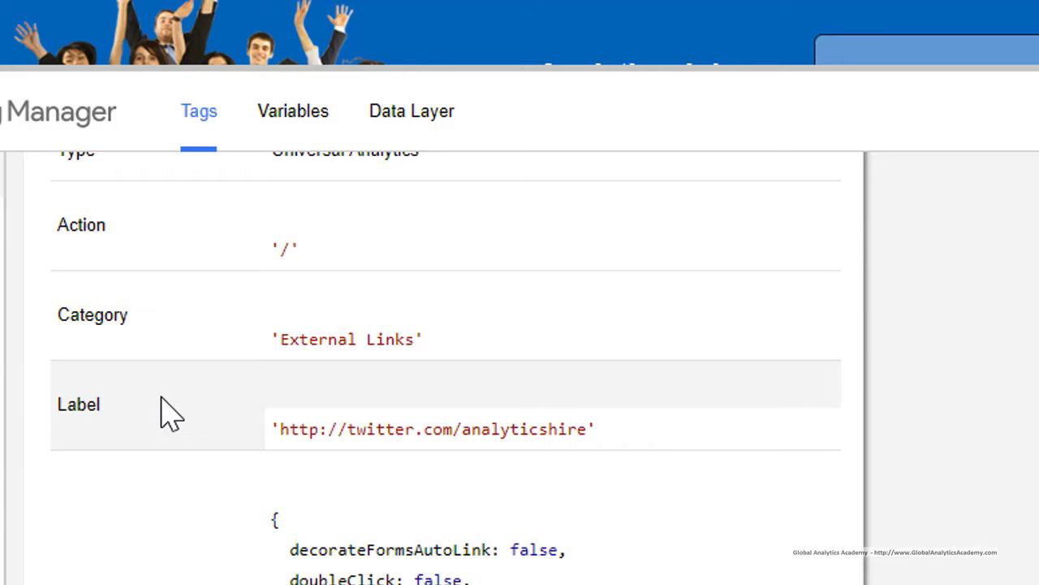
scroll(160, 414, "down", 2)
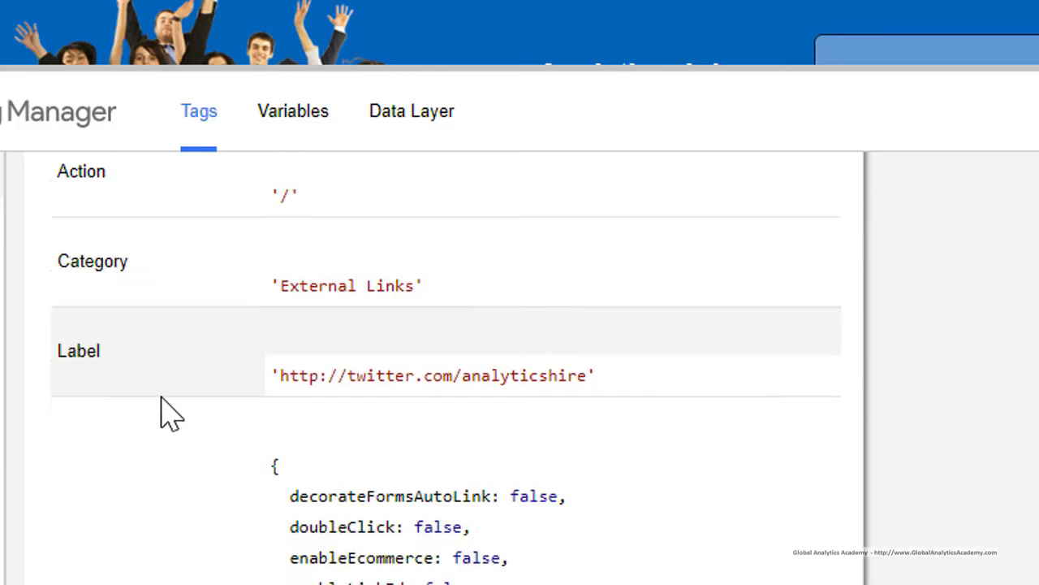
scroll(160, 414, "down", 2)
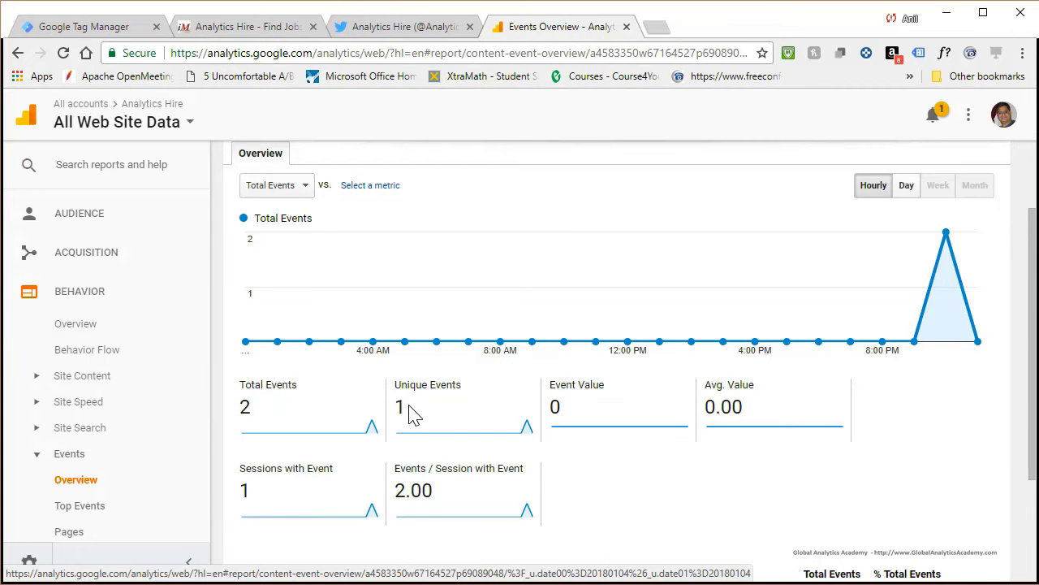
View External Links events by Event Label in Analytics, then start submitting the GTM workspace
scroll(412, 414, "down", 1)
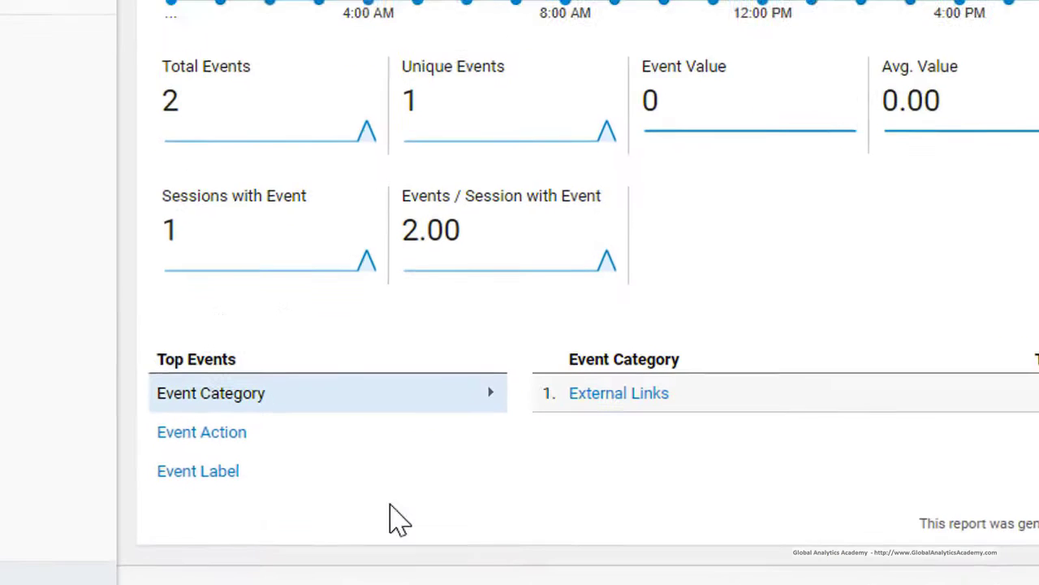
left_click(630, 399)
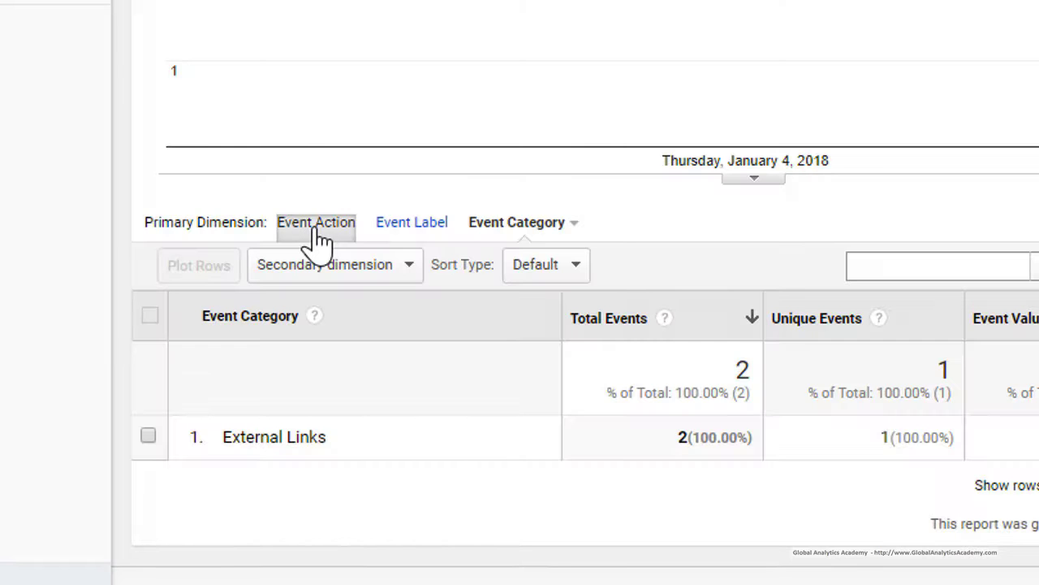
left_click(314, 223)
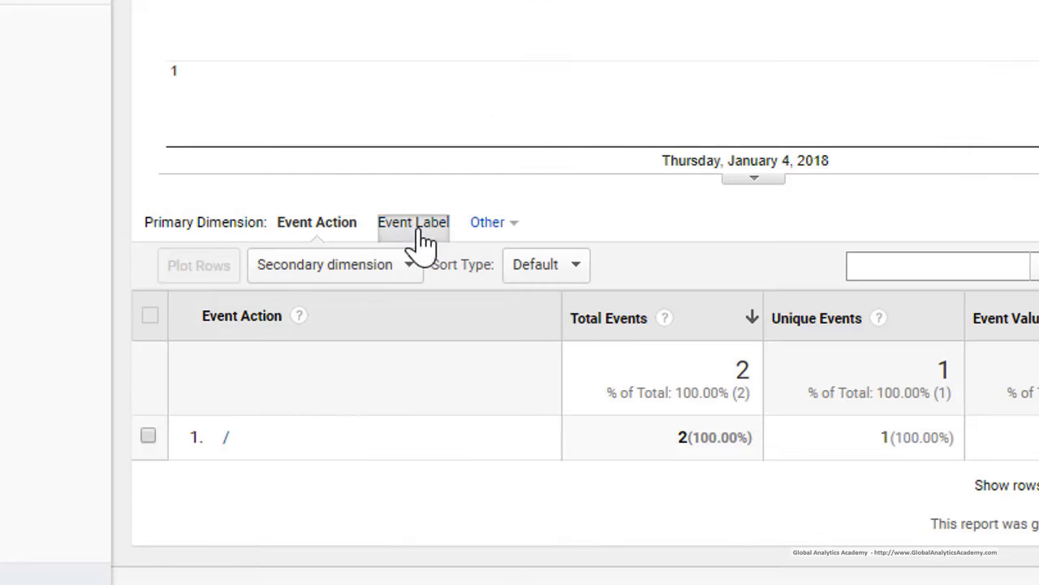
left_click(416, 223)
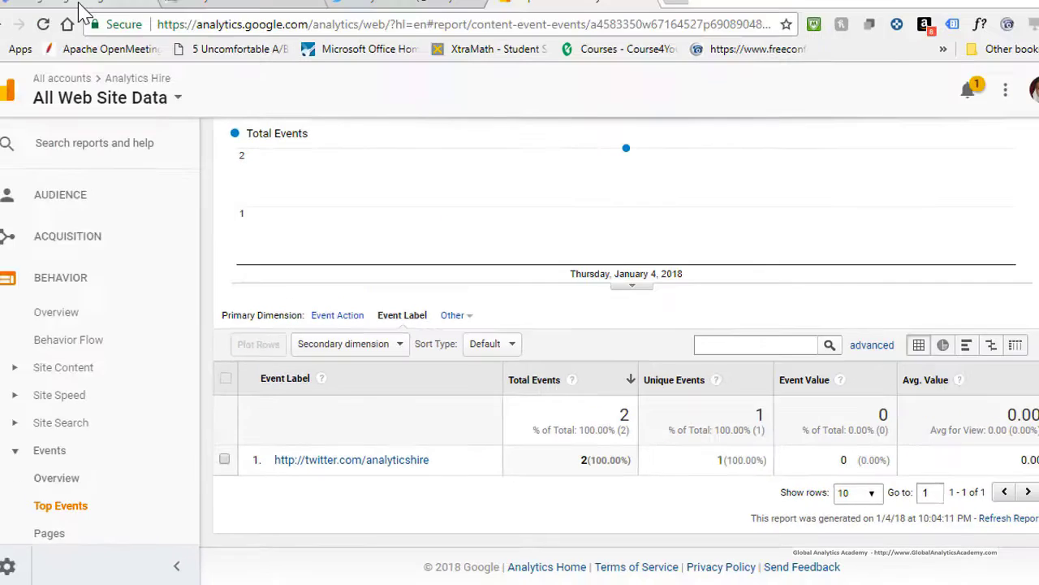
left_click(82, 26)
left_click(962, 166)
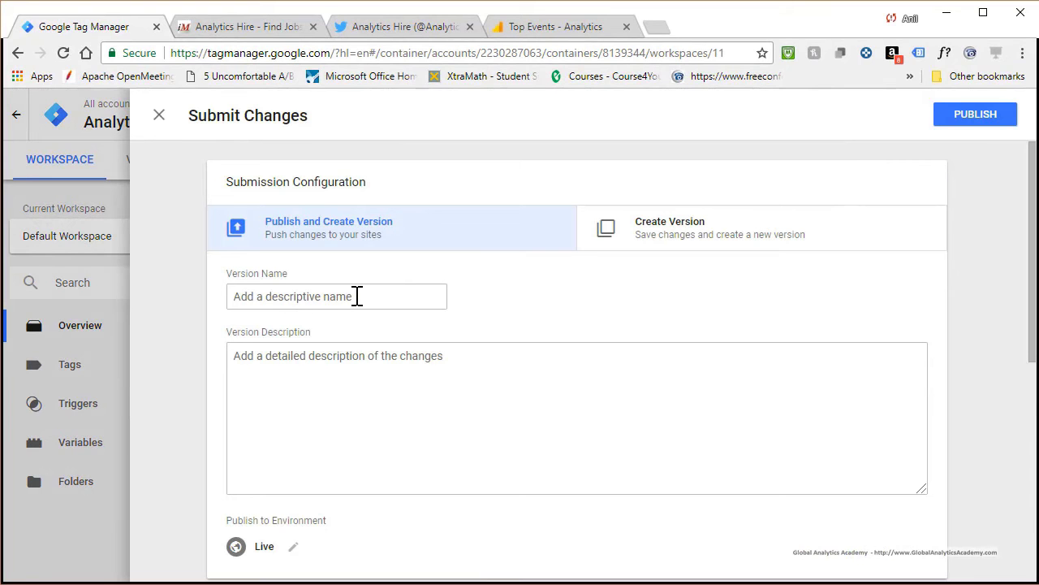
Publish version 'External Link Tracking' described as 'GA event tag for external link tracking'
left_click(357, 296)
type("External Link Tracking")
key("Tab")
type("GA event tag for external link tracking")
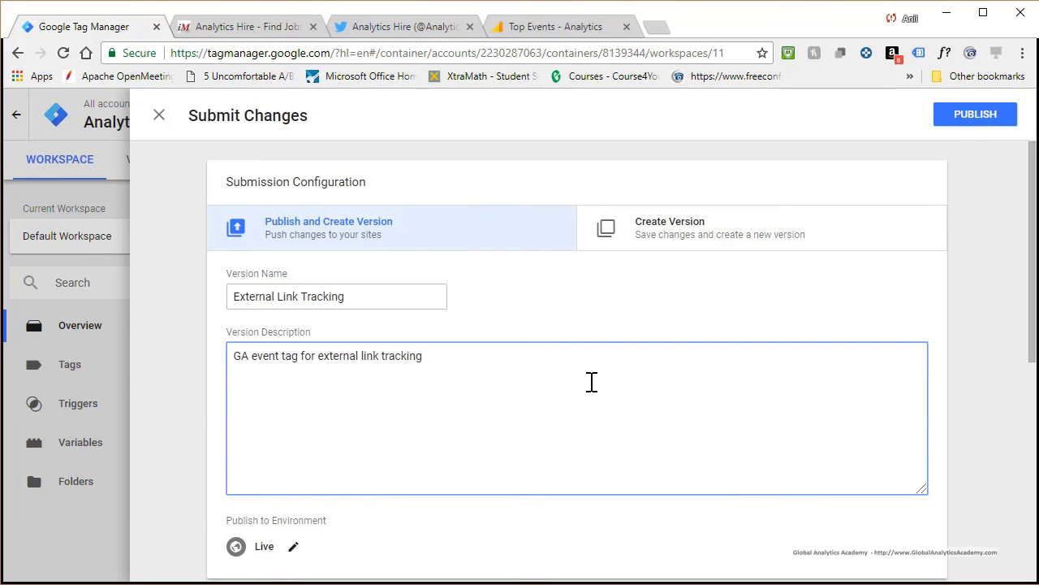
left_click(977, 120)
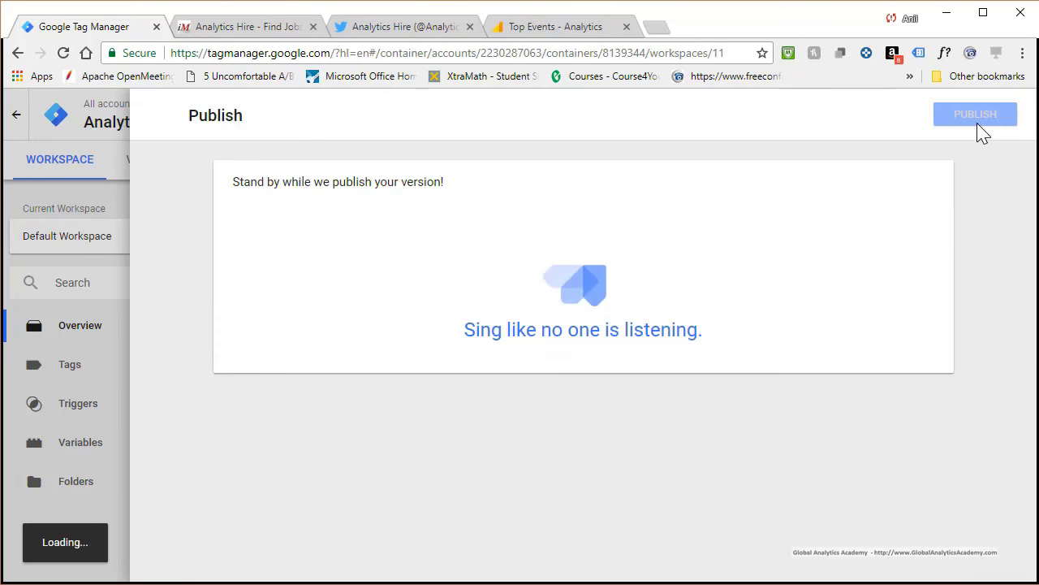